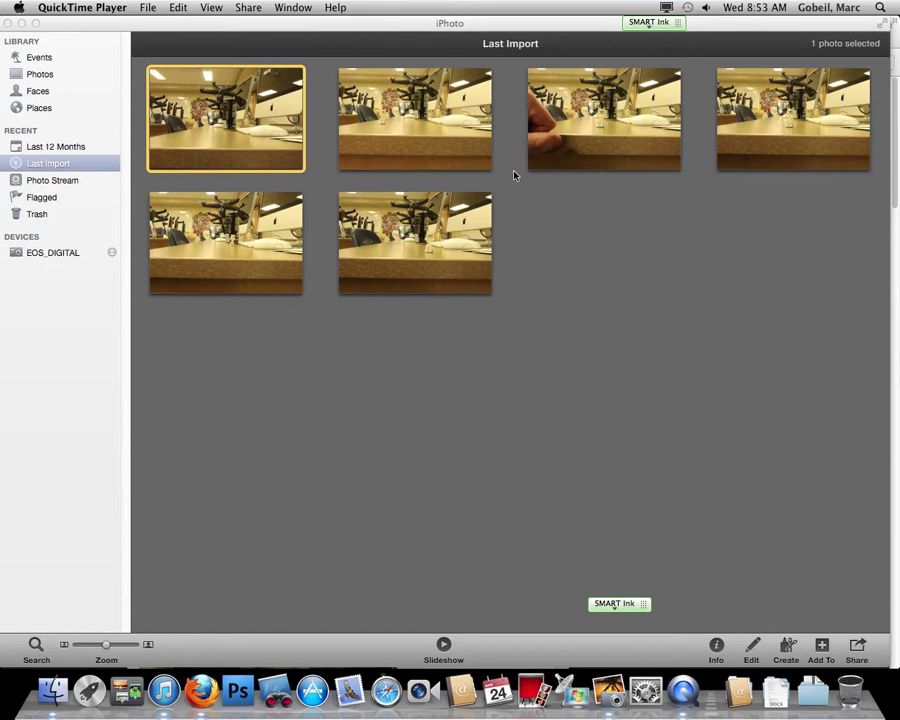
# Examine the last-import photos at full size, comparing the skeleton figure's position and the camera framing between consecutive shots.
pyautogui.click(666, 63)
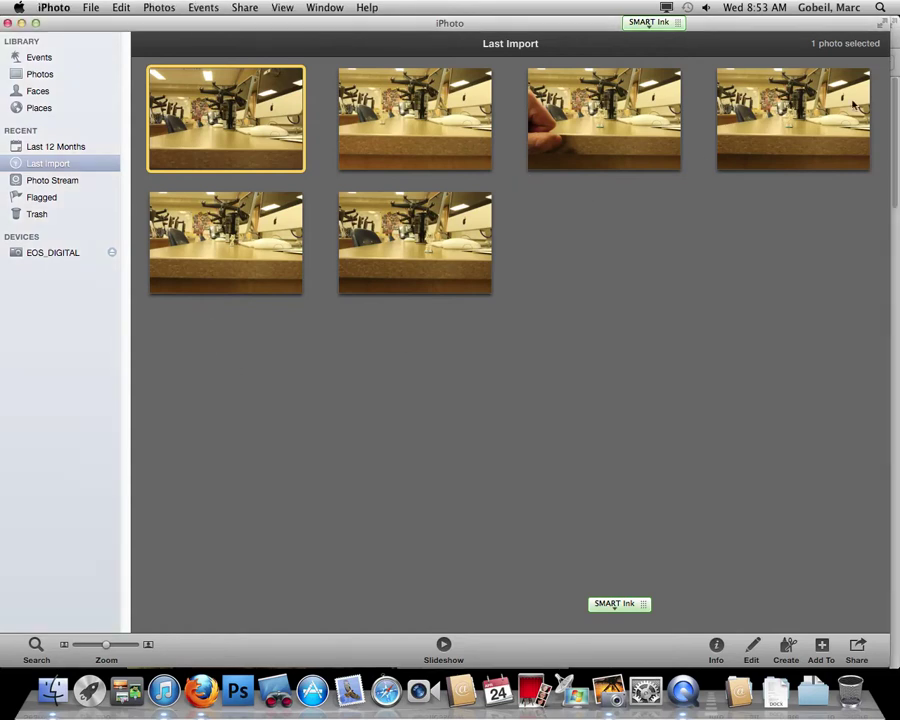
pyautogui.doubleClick(415, 128)
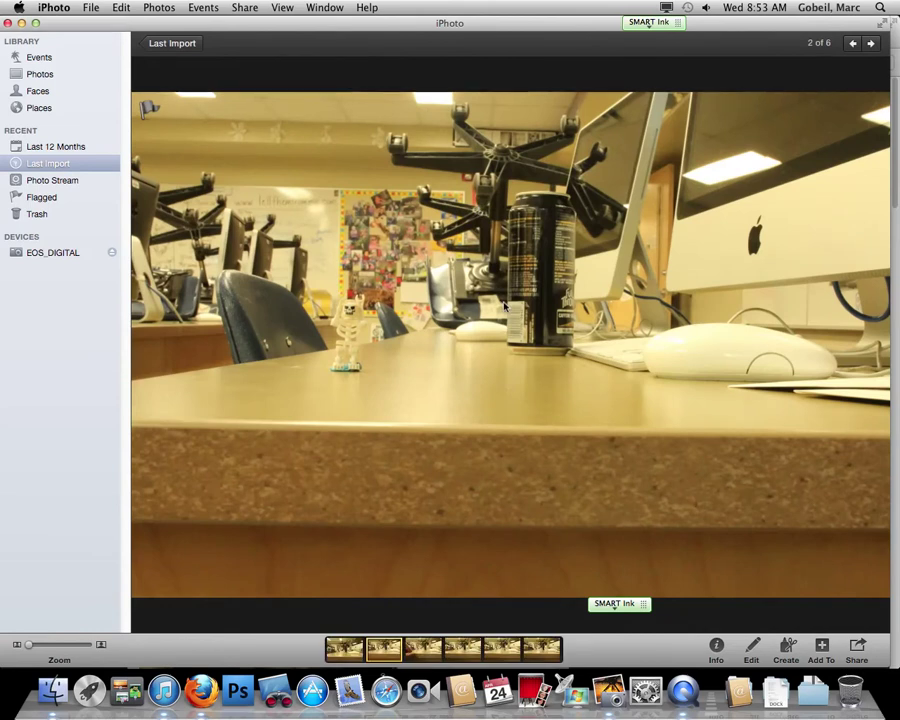
pyautogui.press('Right')
pyautogui.press('Right')
pyautogui.press('Right')
pyautogui.press('Right')
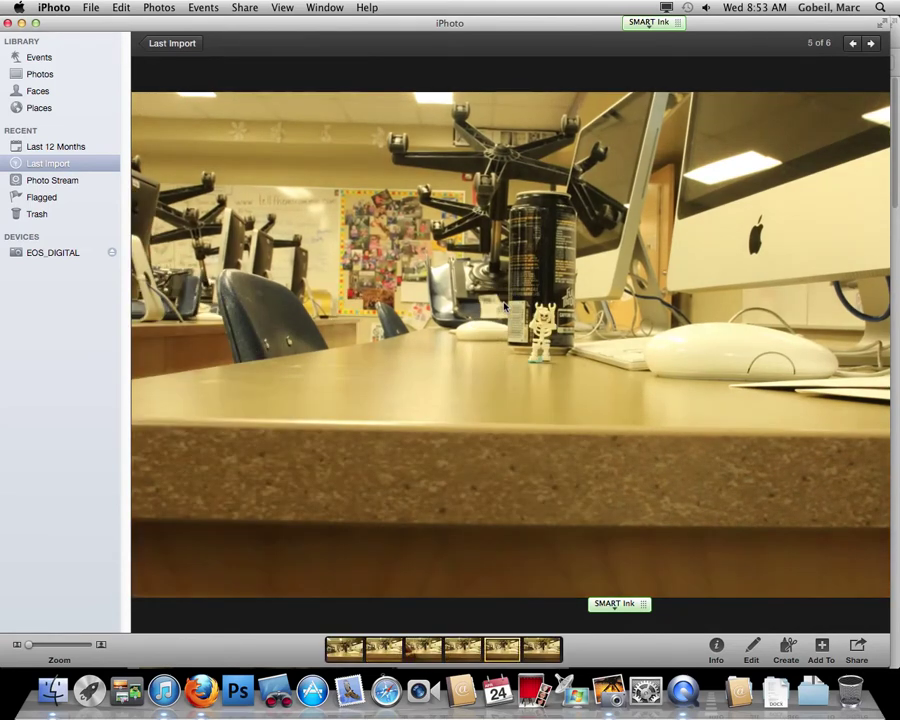
pyautogui.press('Left')
pyautogui.press('Left')
pyautogui.press('Right')
pyautogui.press('Right')
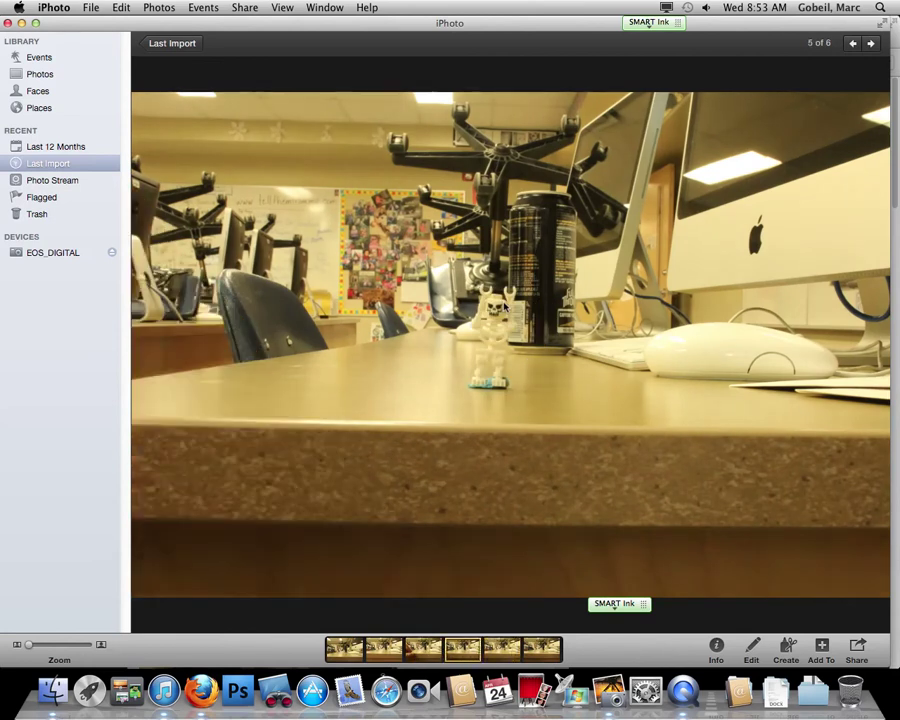
pyautogui.press('Left')
pyautogui.press('Left')
pyautogui.press('Right')
pyautogui.press('Right')
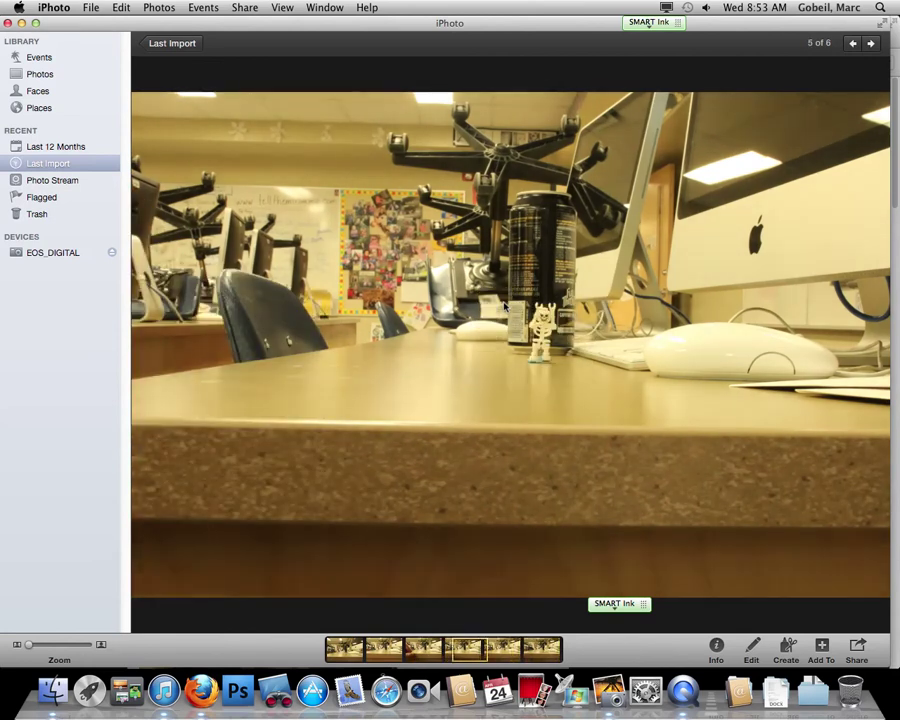
pyautogui.press('Left')
pyautogui.press('Left')
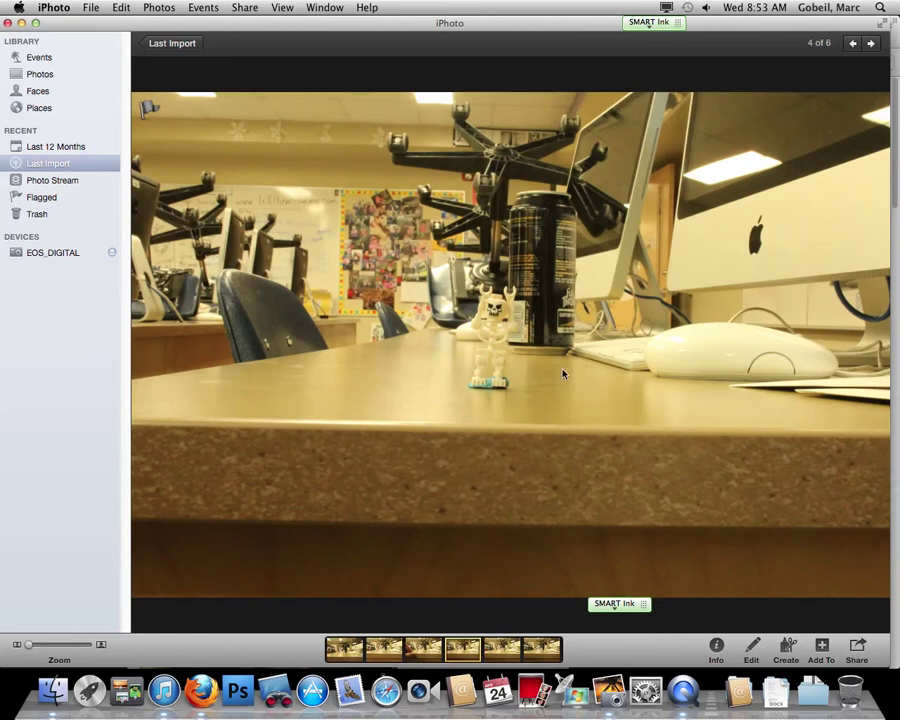
# Return to the Last Import overview, close the iPhoto window and dismiss the Firefox software update prompt.
pyautogui.click(189, 45)
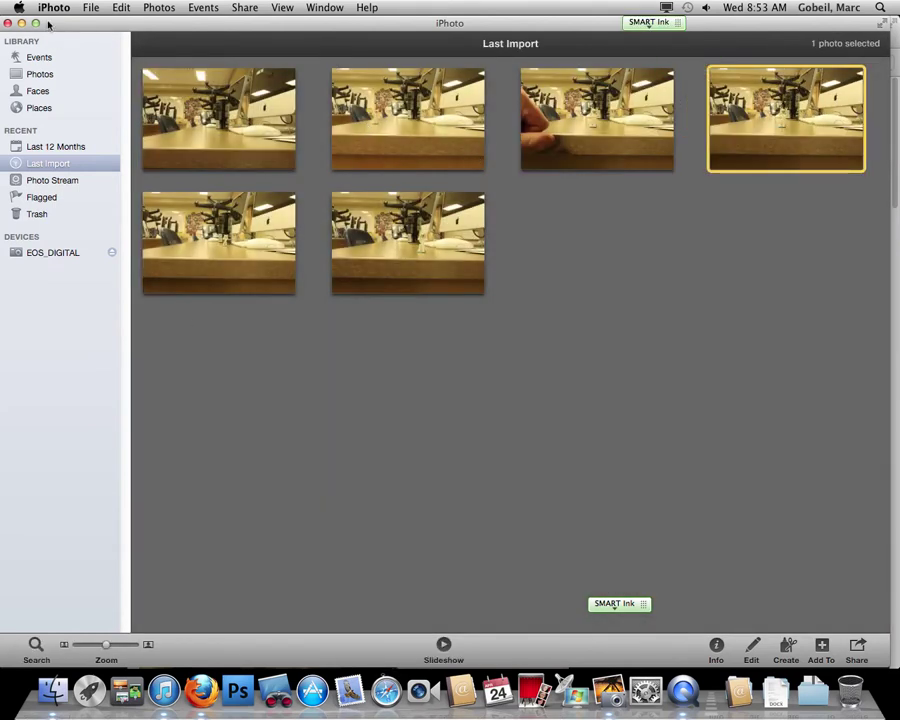
pyautogui.click(7, 22)
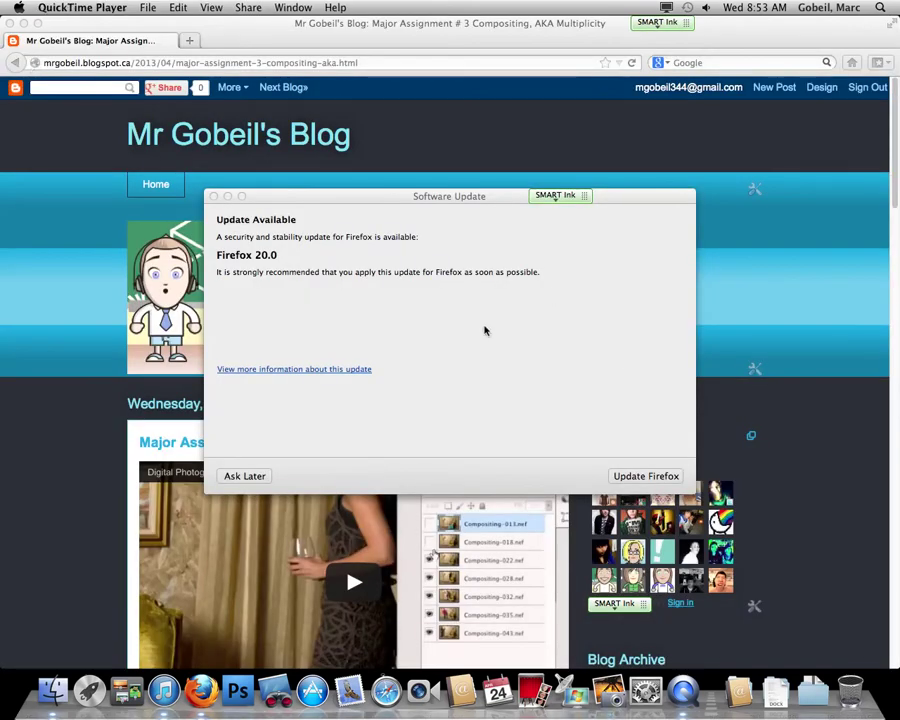
pyautogui.click(485, 330)
pyautogui.click(213, 196)
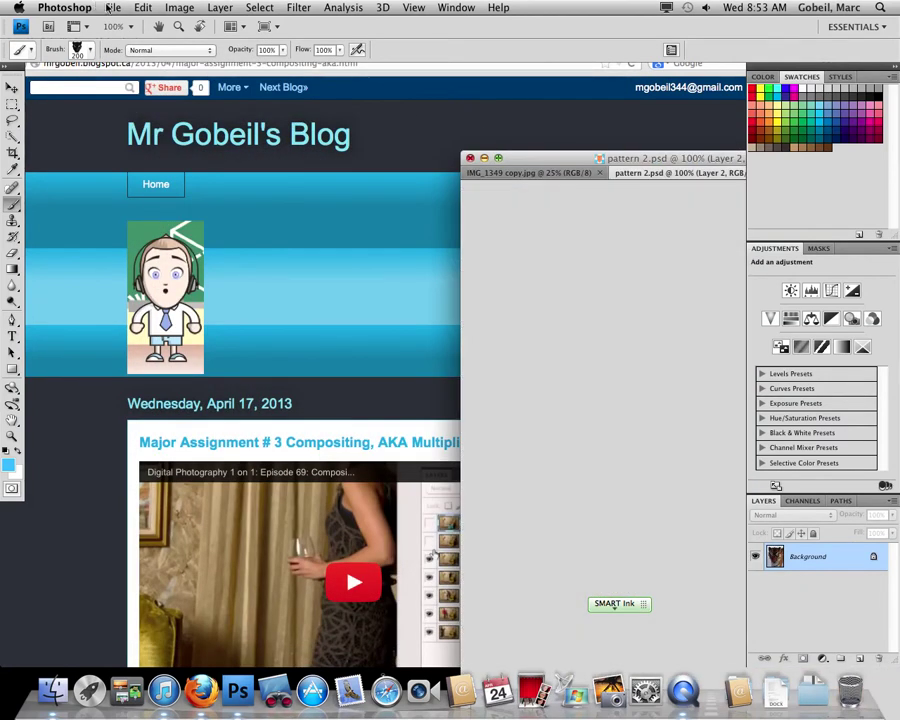
# In Photoshop, open the six photos IMG_9778.JPG through IMG_9783.JPG from the Desktop.
pyautogui.click(112, 7)
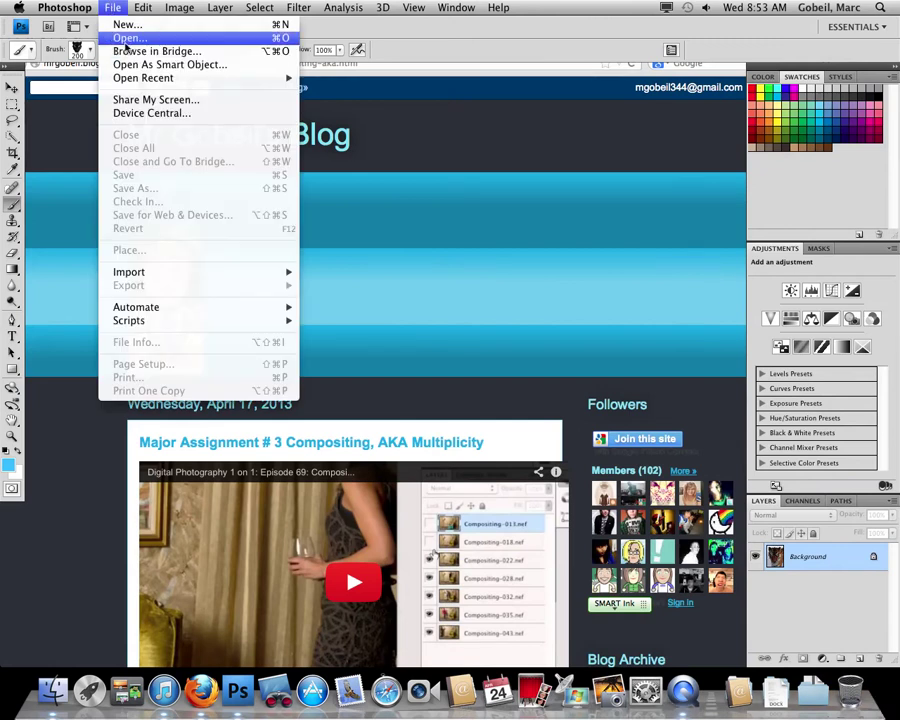
pyautogui.click(129, 38)
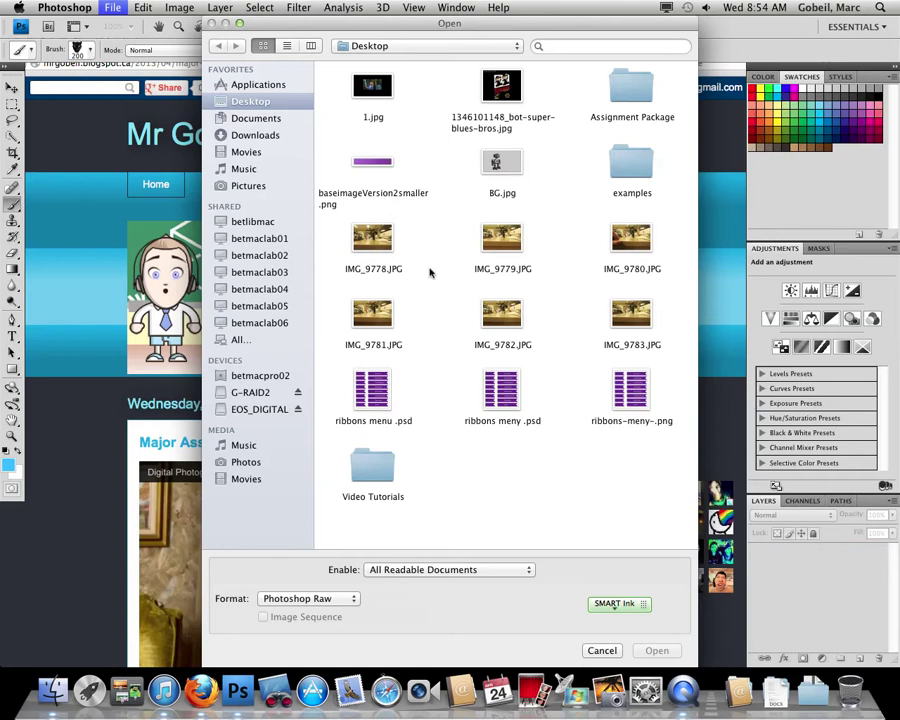
pyautogui.click(372, 240)
pyautogui.keyDown('shift'); pyautogui.click(643, 325); pyautogui.keyUp('shift')
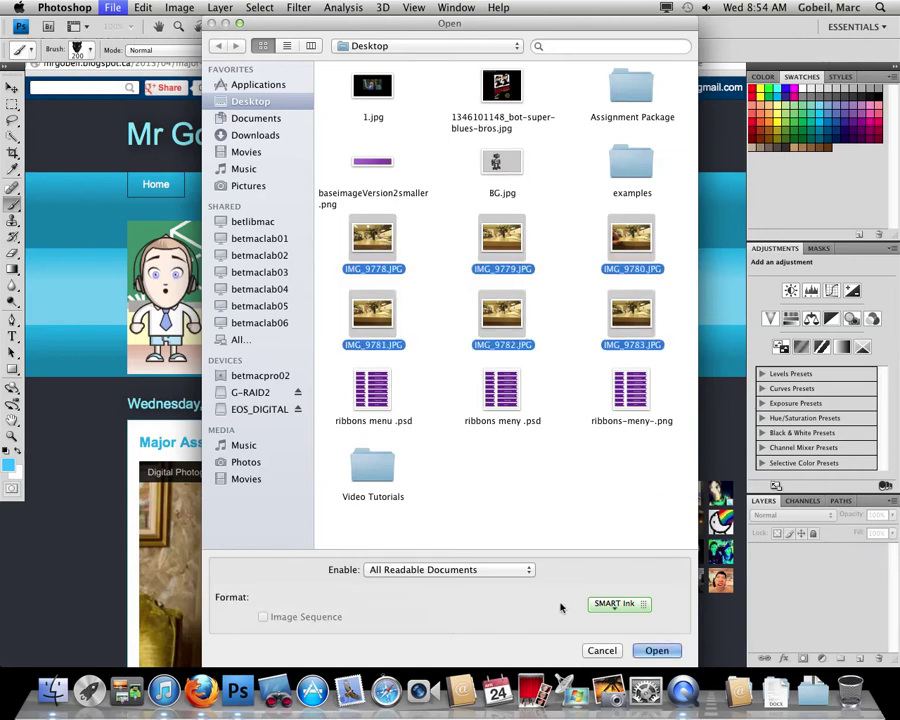
pyautogui.click(660, 649)
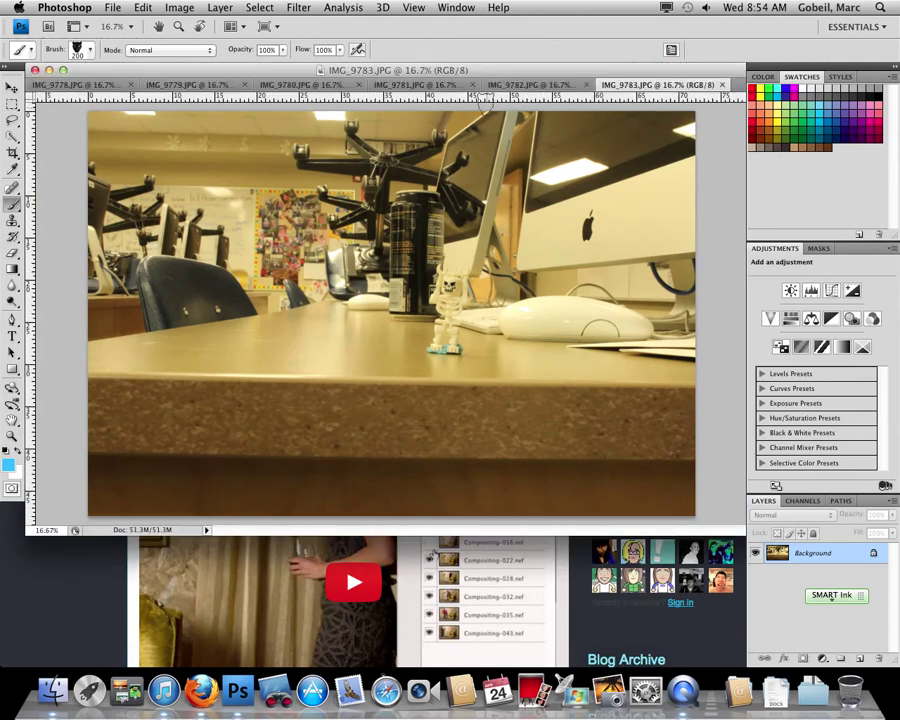
# Detach the IMG_9778.JPG document into its own window and close it.
pyautogui.moveTo(75, 84); pyautogui.dragTo(102, 196)
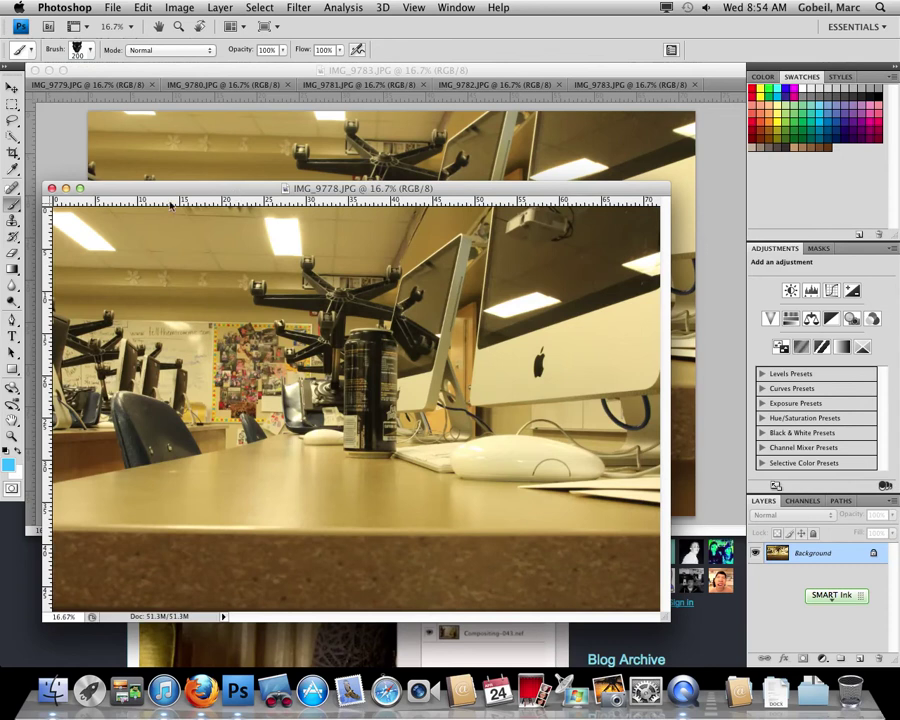
pyautogui.click(51, 188)
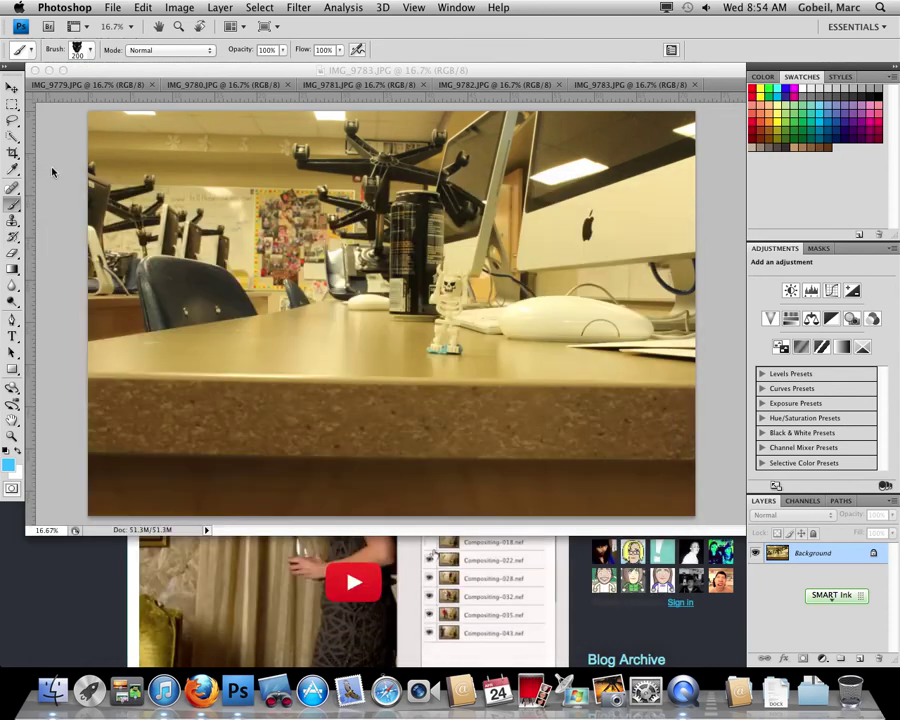
# Copy the IMG_9780.JPG photo into IMG_9779.JPG as a new layer aligned over the background, and close the IMG_9780.JPG document.
pyautogui.press('v')
pyautogui.click(98, 86)
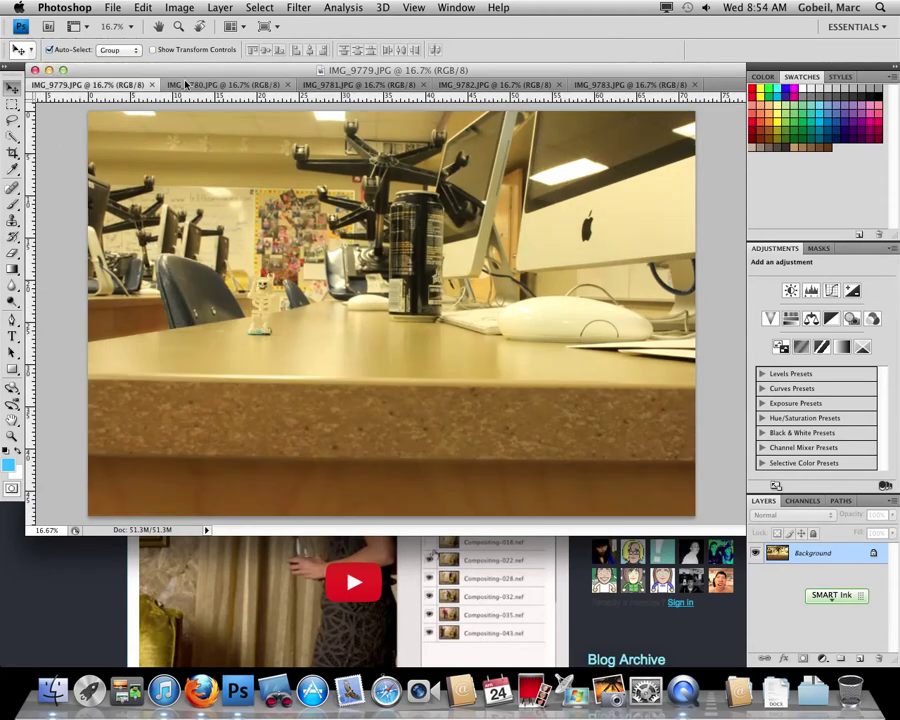
pyautogui.moveTo(220, 85); pyautogui.dragTo(335, 235)
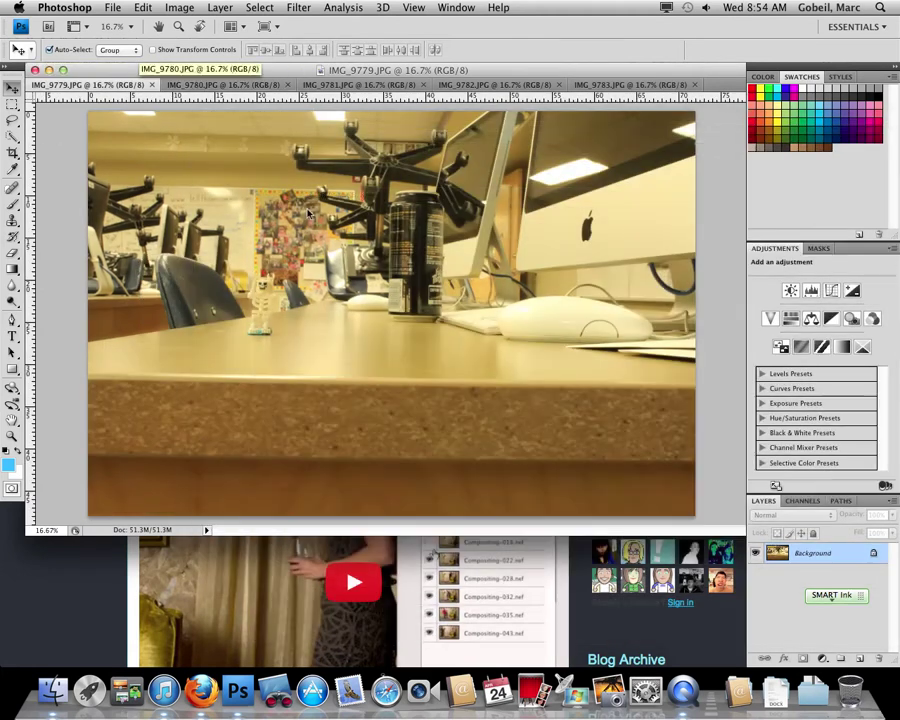
pyautogui.moveTo(516, 190); pyautogui.dragTo(736, 238)
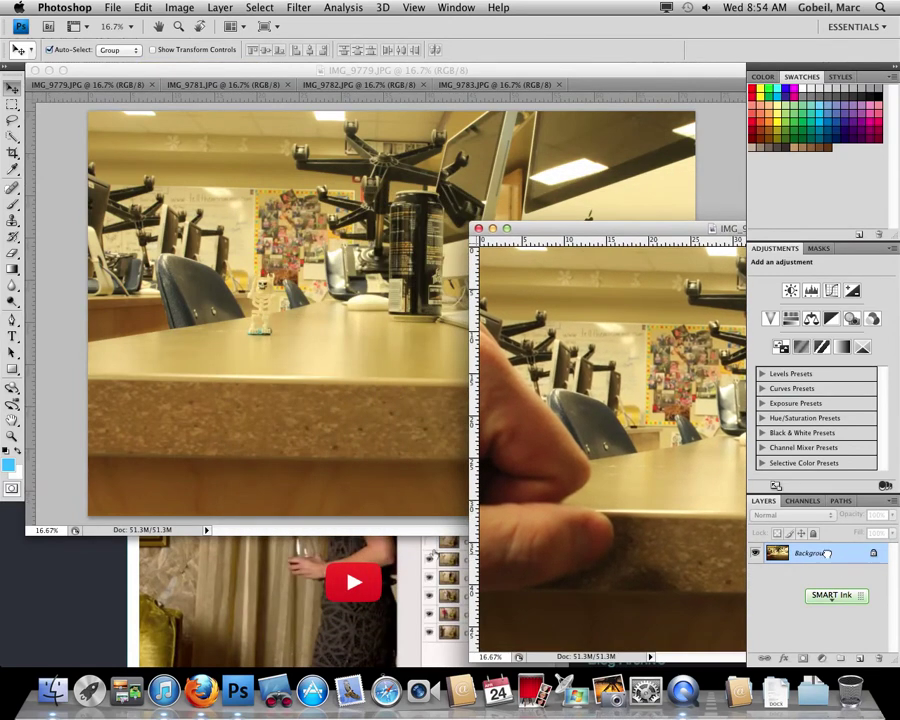
pyautogui.moveTo(359, 270); pyautogui.dragTo(360, 270)
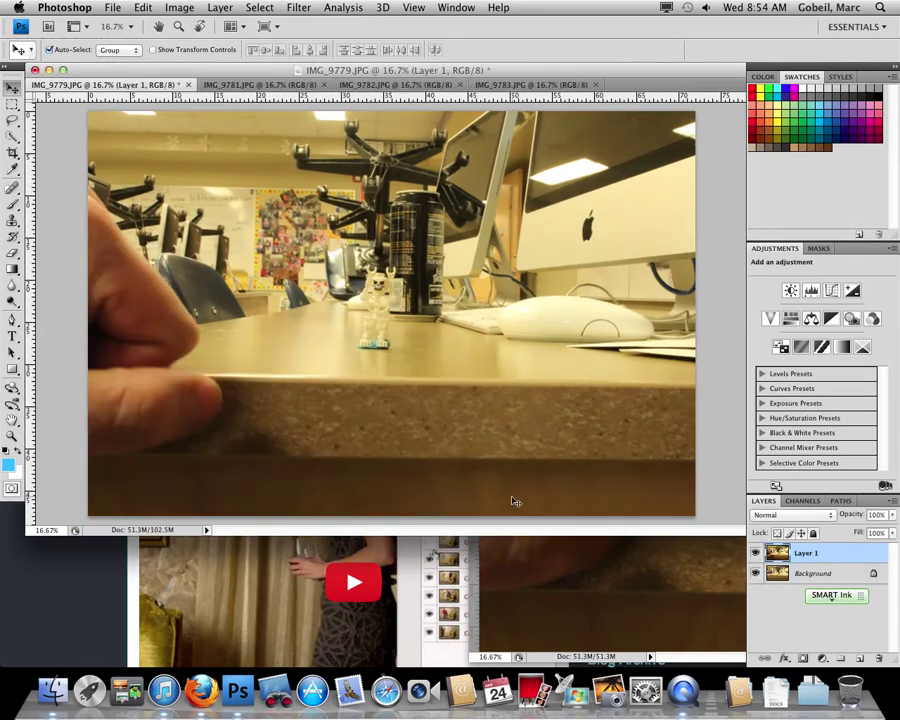
pyautogui.click(548, 540)
pyautogui.click(478, 228)
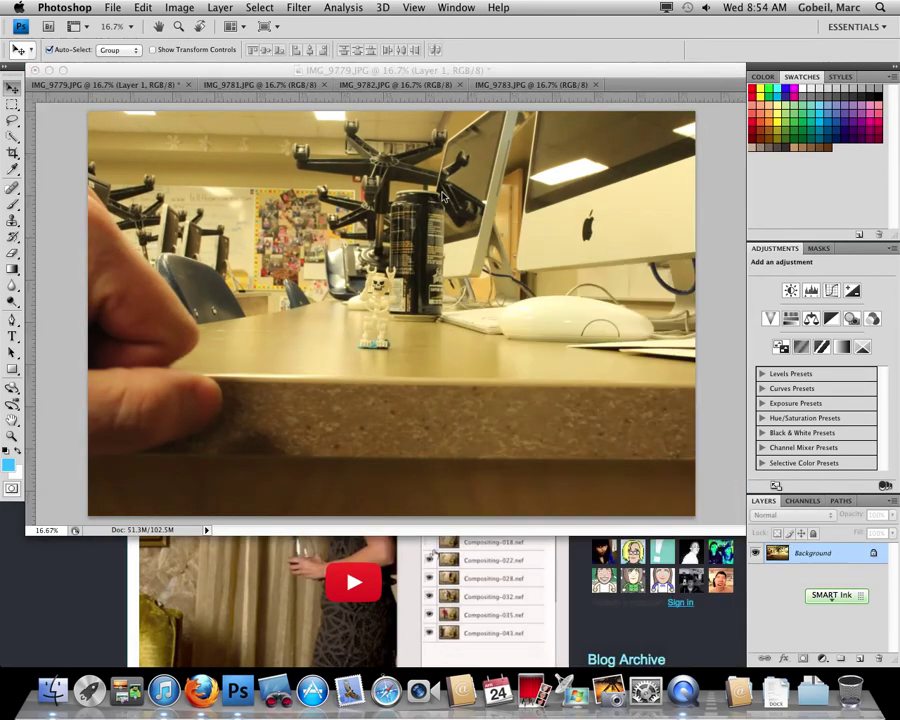
# Compare IMG_9781.JPG with the layered IMG_9779.JPG document, and close IMG_9781.JPG without copying it.
pyautogui.click(245, 86)
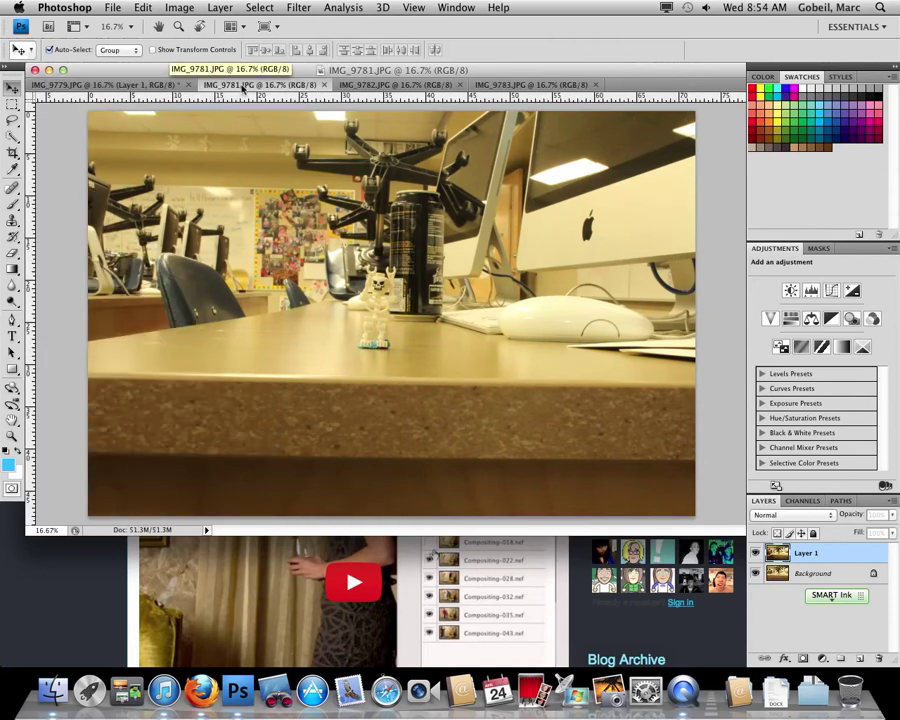
pyautogui.click(139, 86)
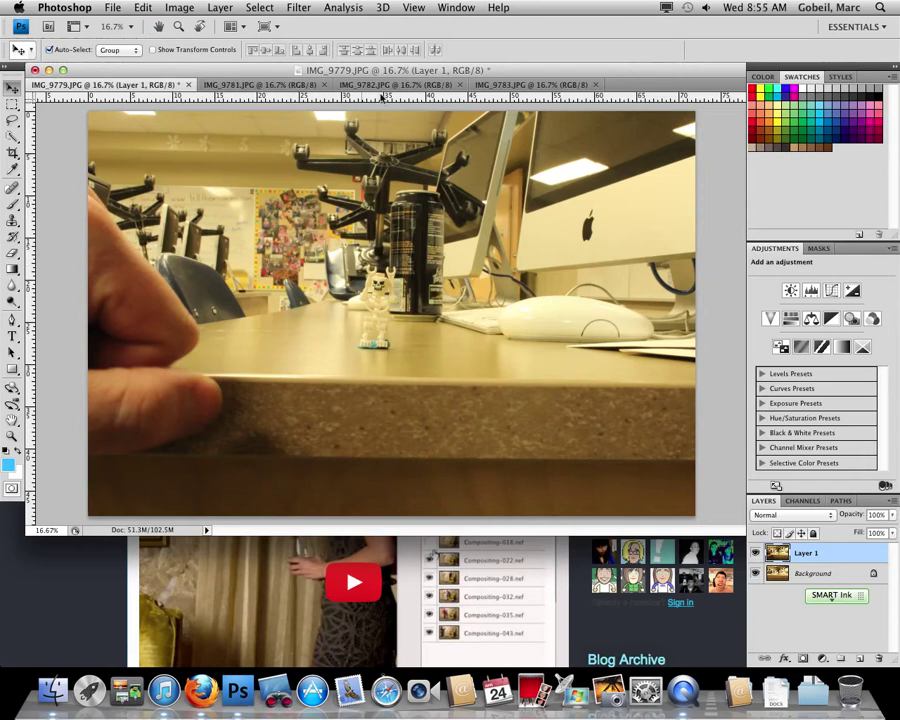
pyautogui.click(230, 86)
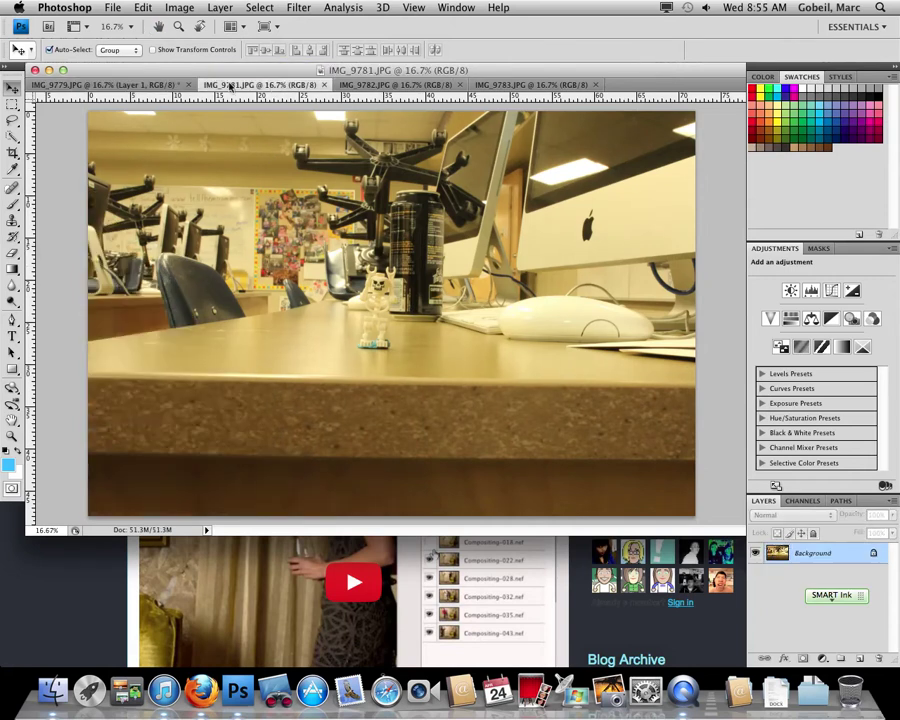
pyautogui.click(324, 85)
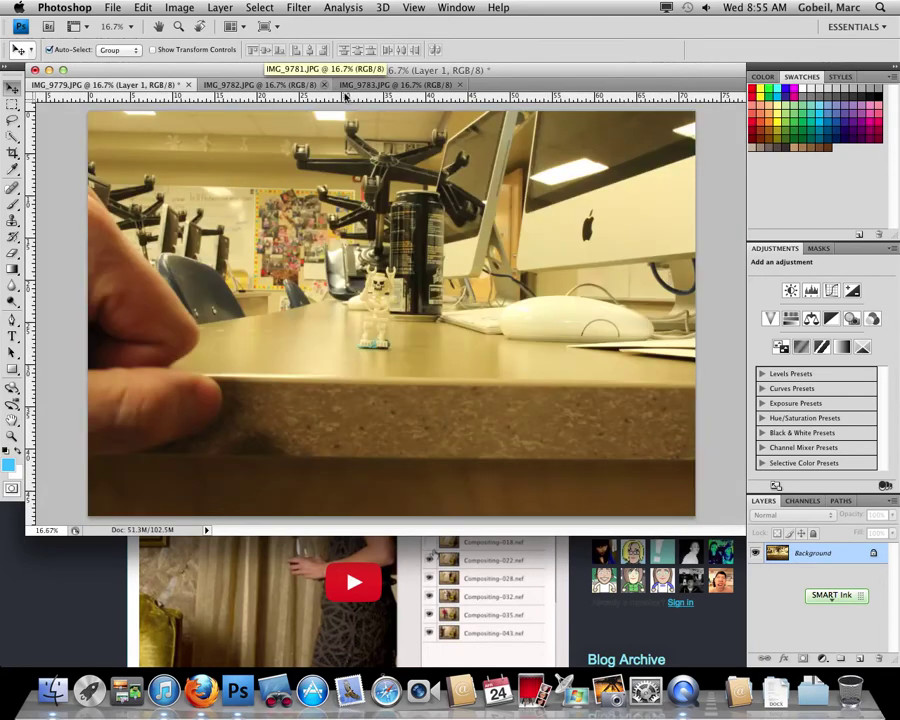
# Detach IMG_9782.JPG into its own window and copy its photo into IMG_9779.JPG as a new aligned layer.
pyautogui.click(260, 86)
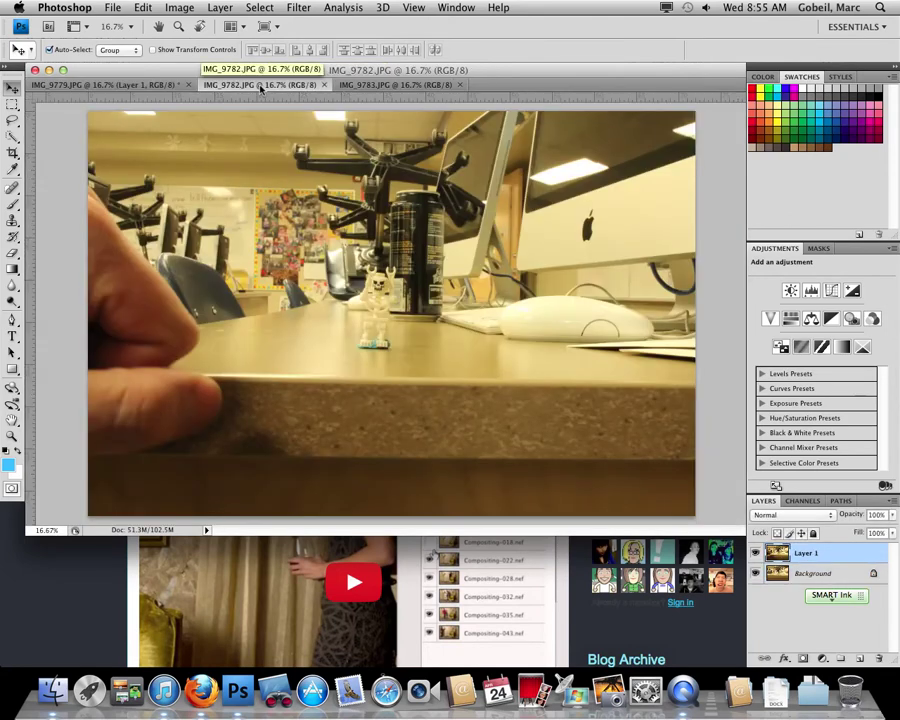
pyautogui.moveTo(260, 86); pyautogui.dragTo(758, 484)
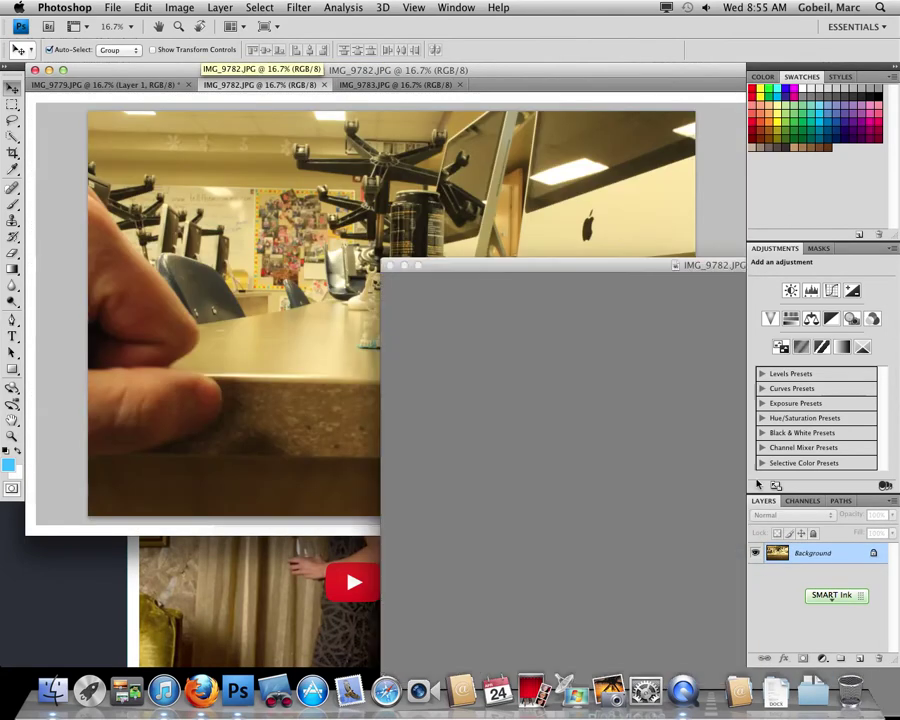
pyautogui.moveTo(297, 334); pyautogui.dragTo(300, 320)
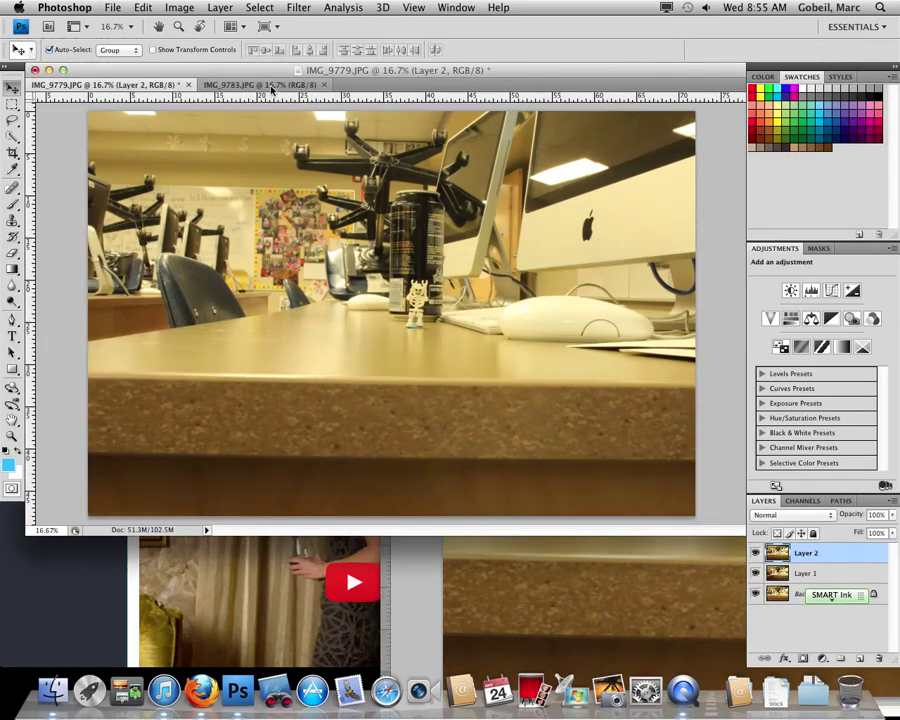
# Copy the IMG_9783.JPG photo into IMG_9779.JPG as a new aligned layer, and close the IMG_9783.JPG document.
pyautogui.click(268, 85)
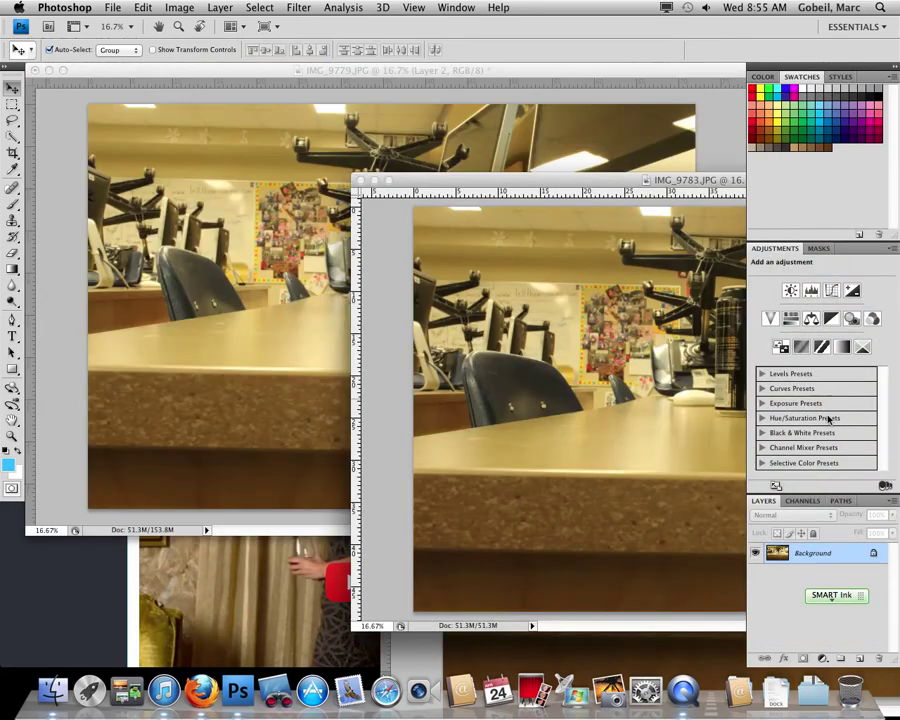
pyautogui.moveTo(339, 416); pyautogui.dragTo(286, 267)
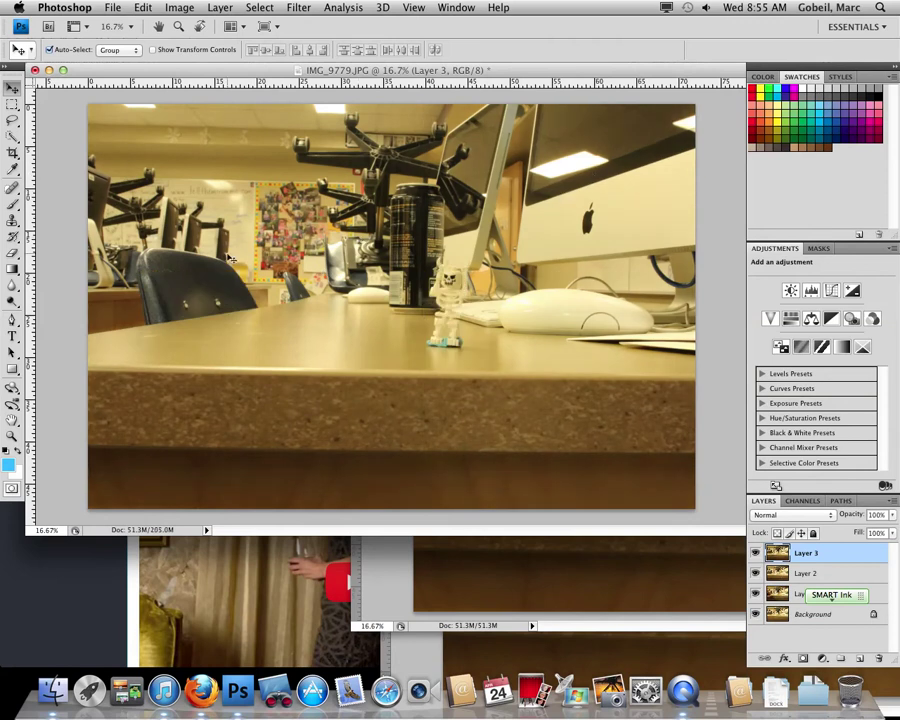
pyautogui.click(653, 597)
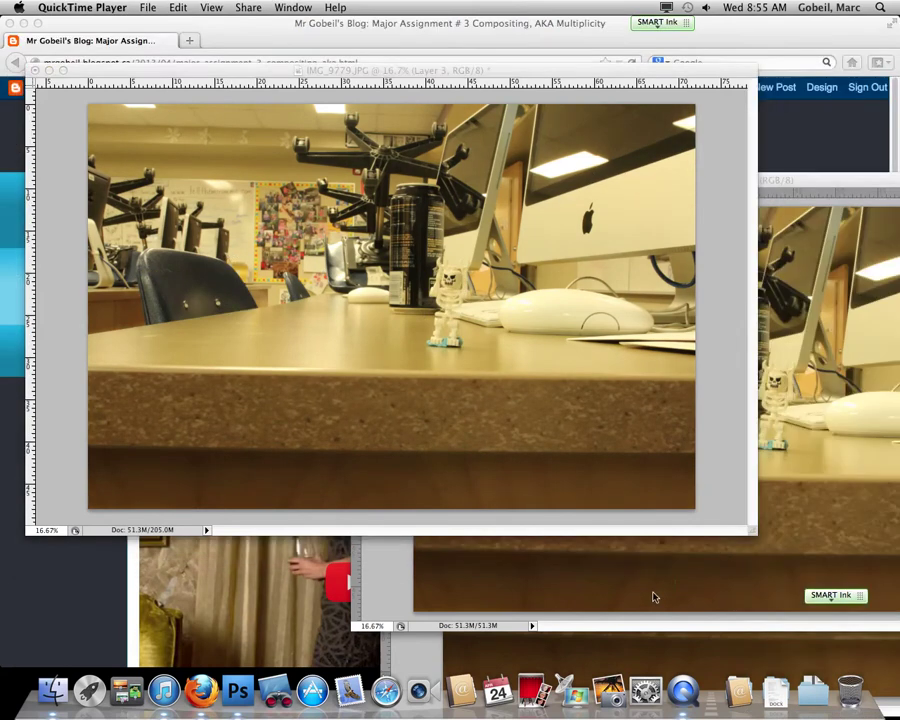
pyautogui.click(657, 394)
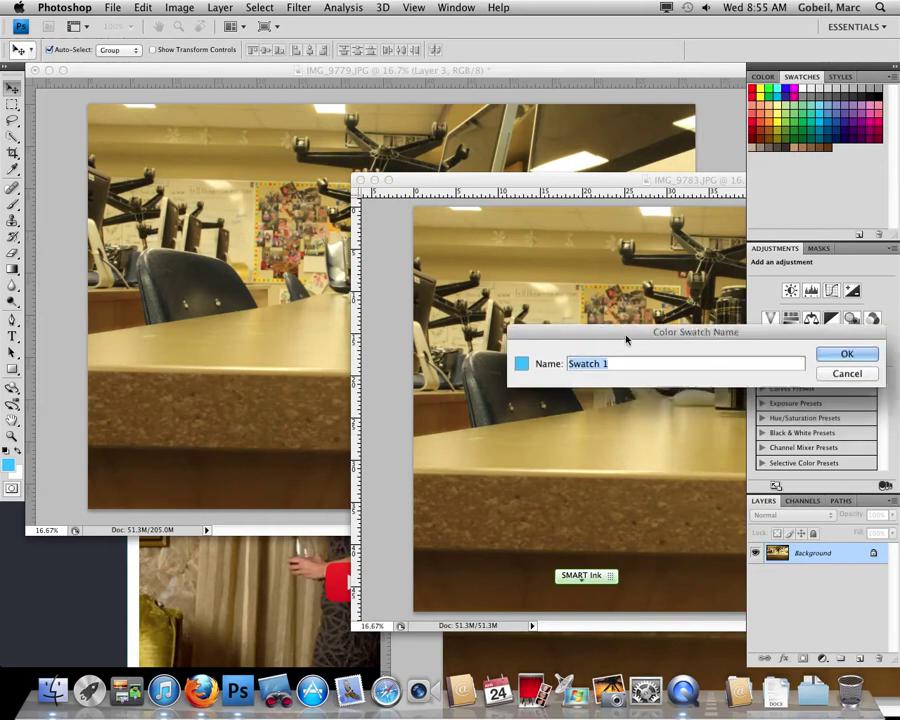
pyautogui.click(842, 370)
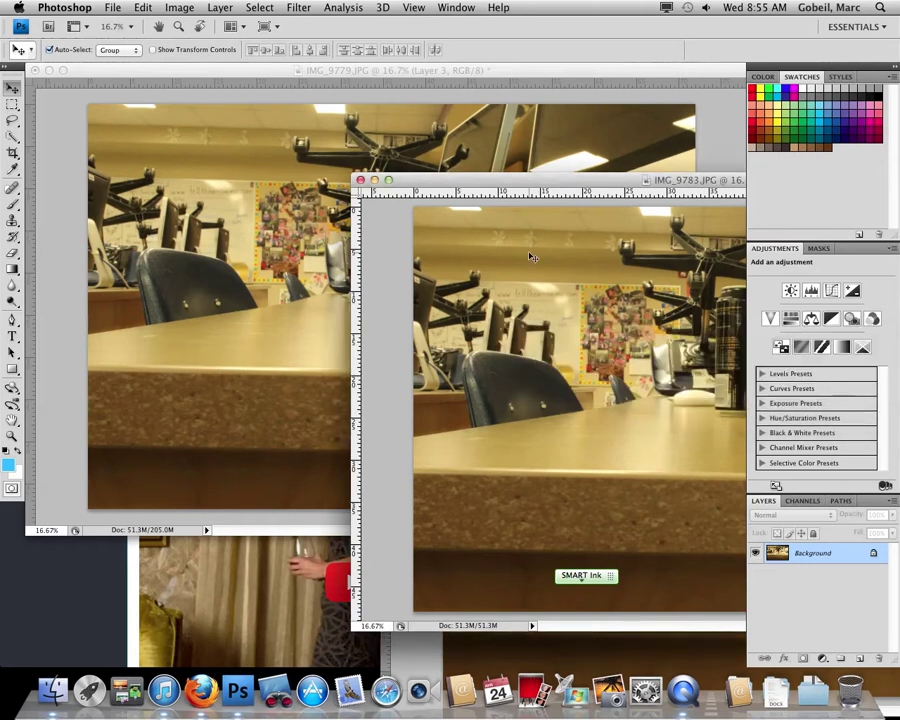
pyautogui.click(360, 182)
# Hide Layer 3, Layer 2, Layer 1 and the Background layer in the IMG_9779.JPG document.
pyautogui.click(876, 613)
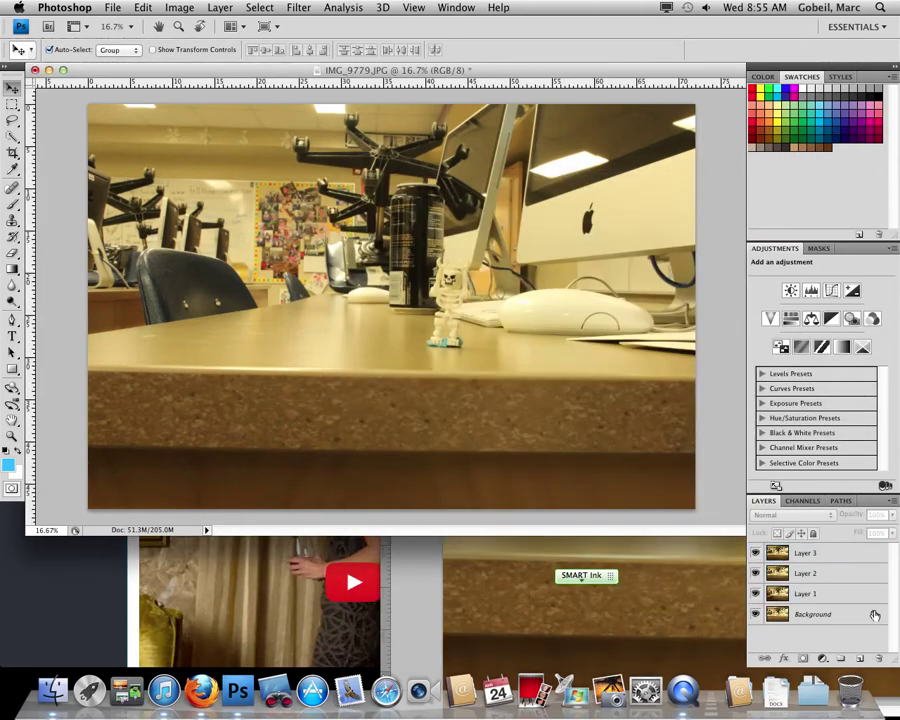
pyautogui.click(756, 573)
pyautogui.click(756, 597)
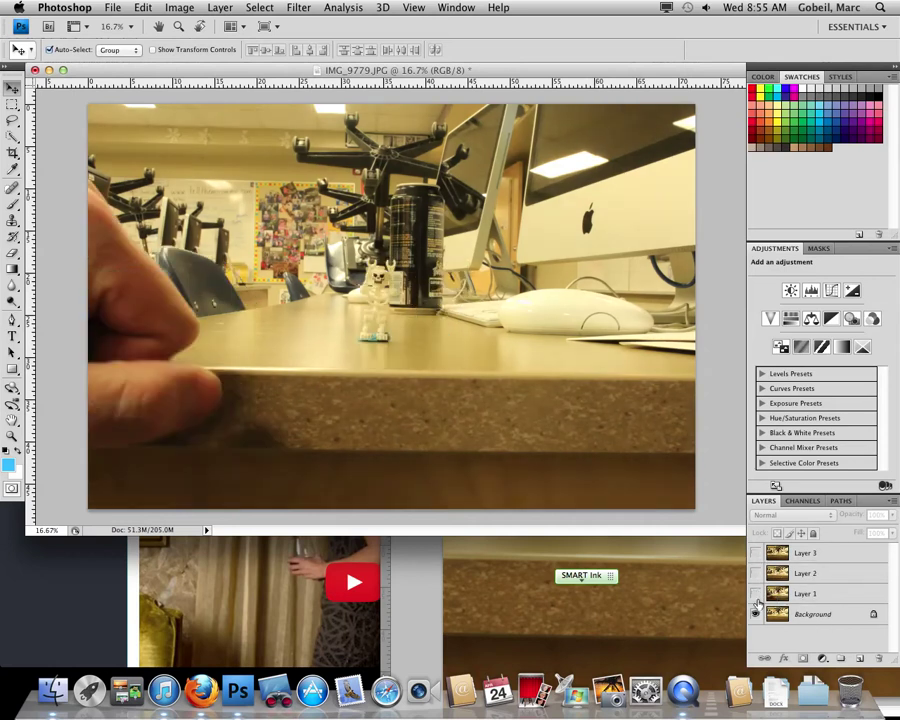
pyautogui.click(755, 615)
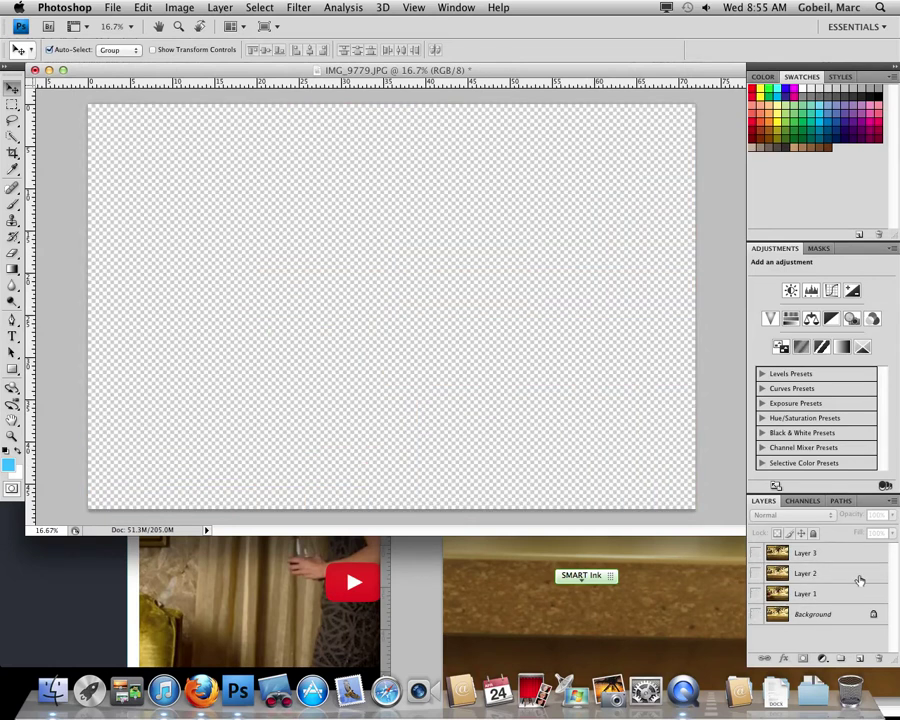
# Show the Background layer, Layer 1, Layer 2 and Layer 3 again.
pyautogui.click(755, 614)
pyautogui.click(756, 594)
pyautogui.click(756, 573)
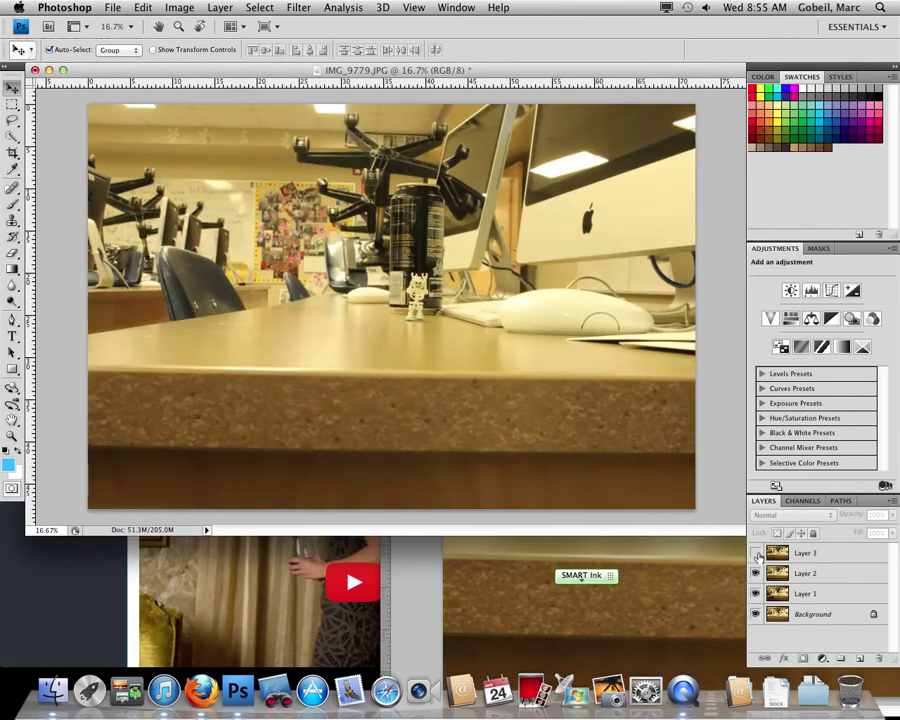
pyautogui.click(755, 553)
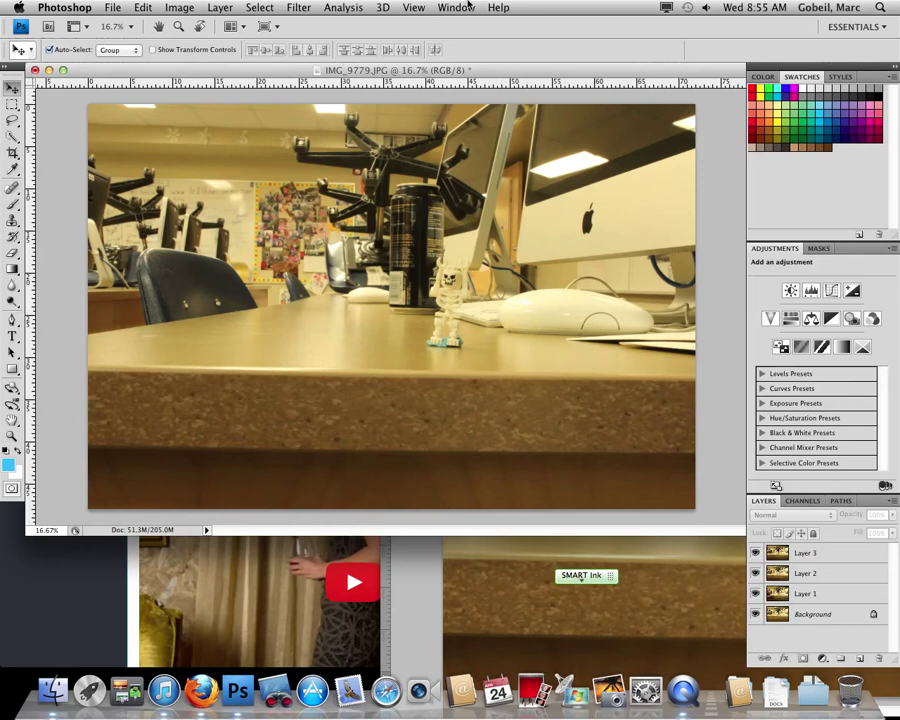
# Resize the IMG_9779.JPG image to a document width of 11 inches with proportions constrained.
pyautogui.press('super+alt+i')
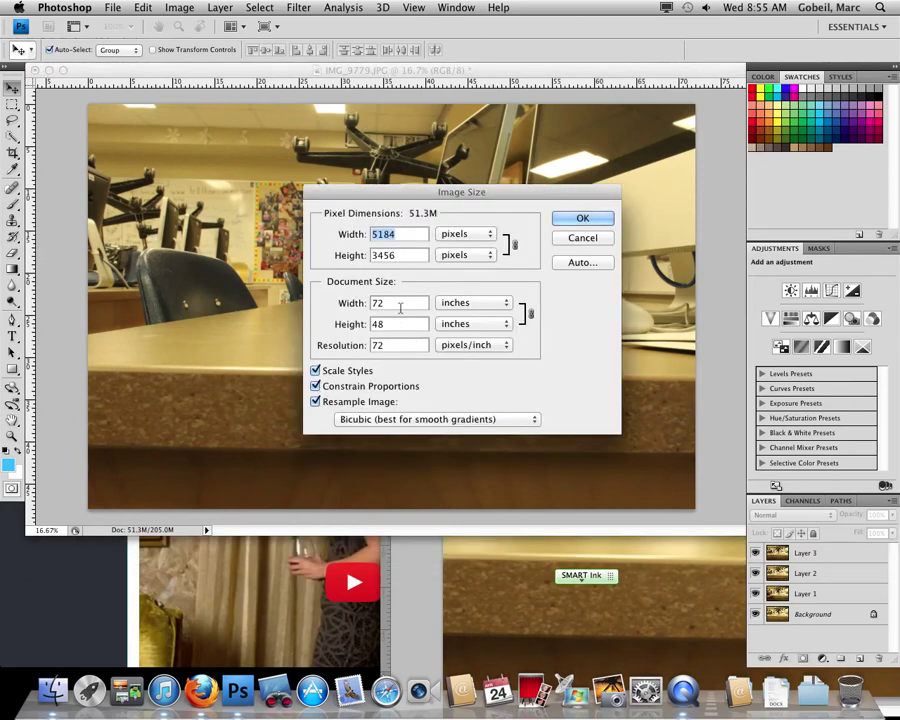
pyautogui.click(354, 302)
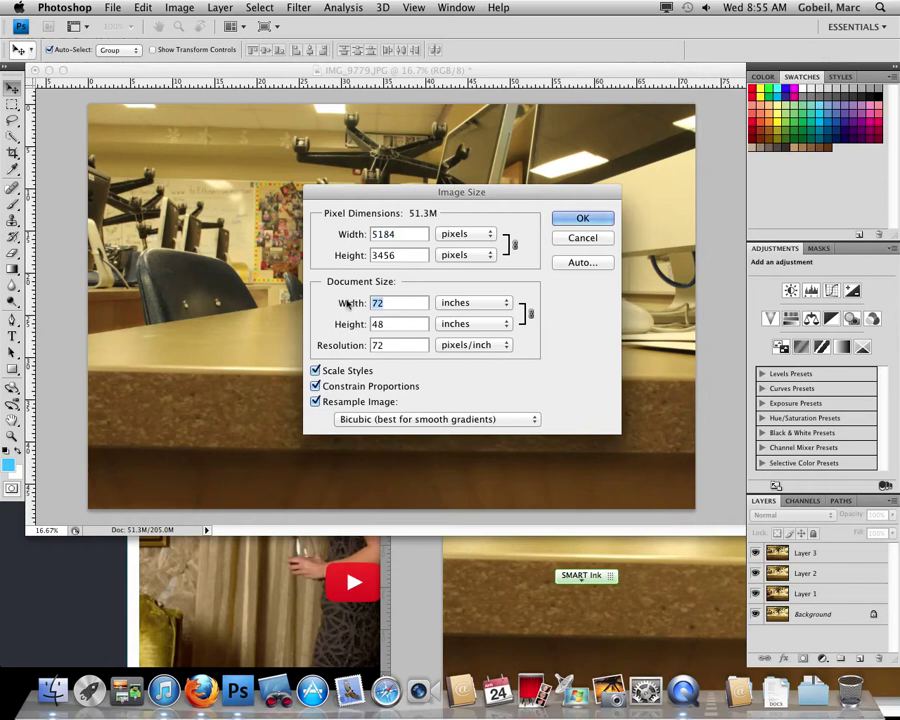
pyautogui.write('11')
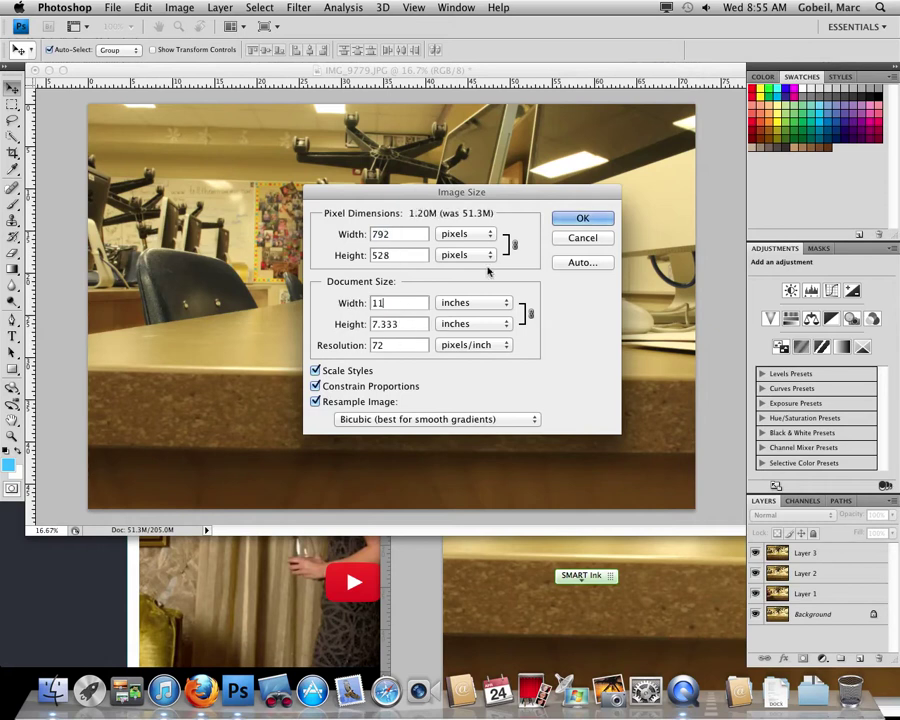
pyautogui.click(558, 217)
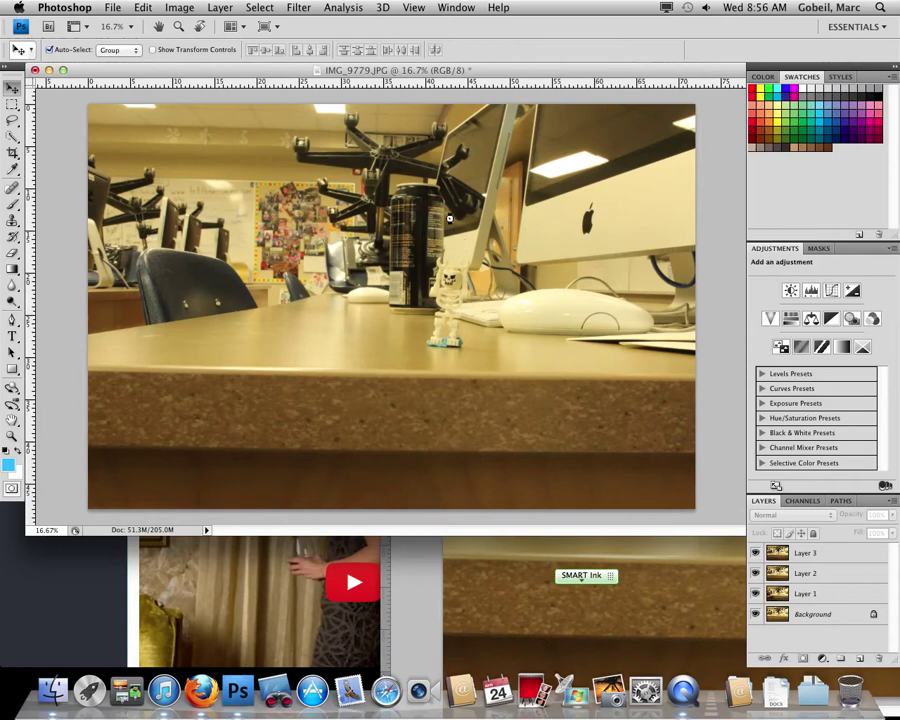
# Display the resized photo at 100% and enlarge its document window so the whole image fits with a margin.
pyautogui.press('super+plus')
pyautogui.press('super+plus')
pyautogui.press('super+plus')
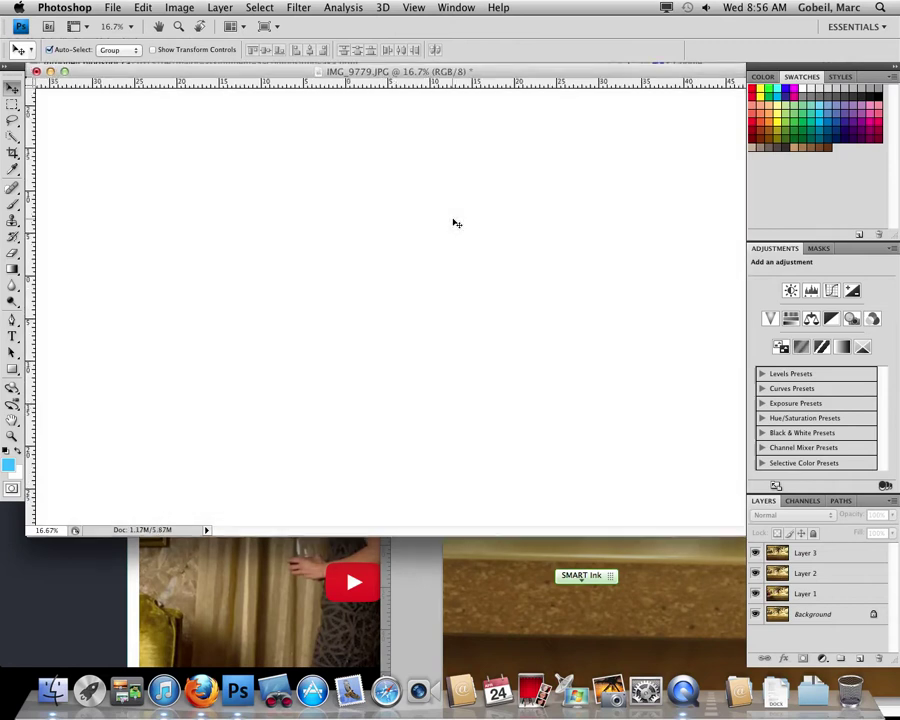
pyautogui.press('super+plus')
pyautogui.press('super+plus')
pyautogui.press('super+plus')
pyautogui.press('super+plus')
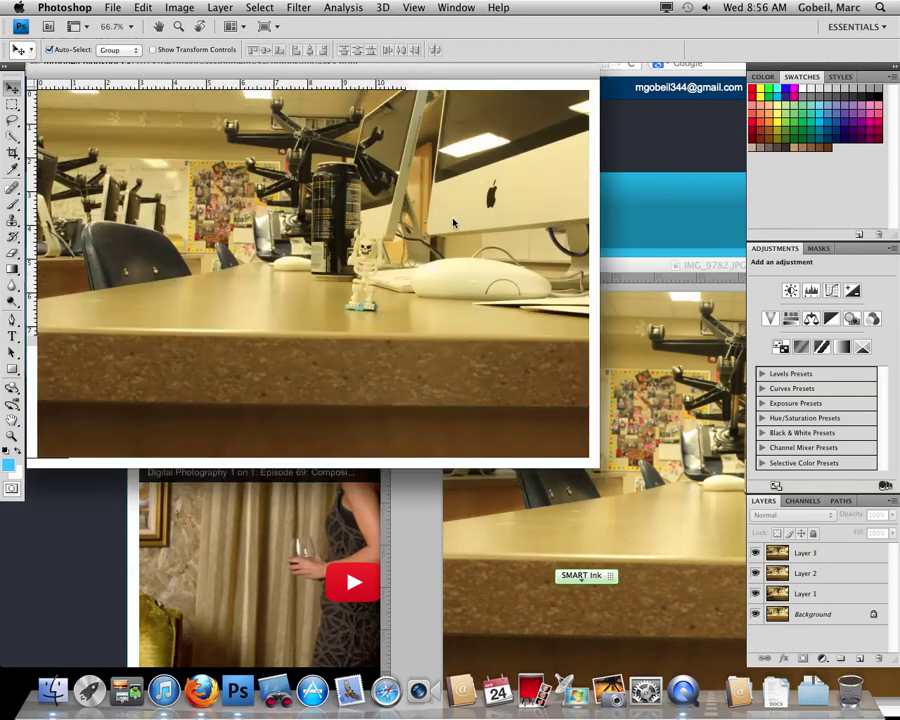
pyautogui.press('super+minus')
pyautogui.press('super+minus')
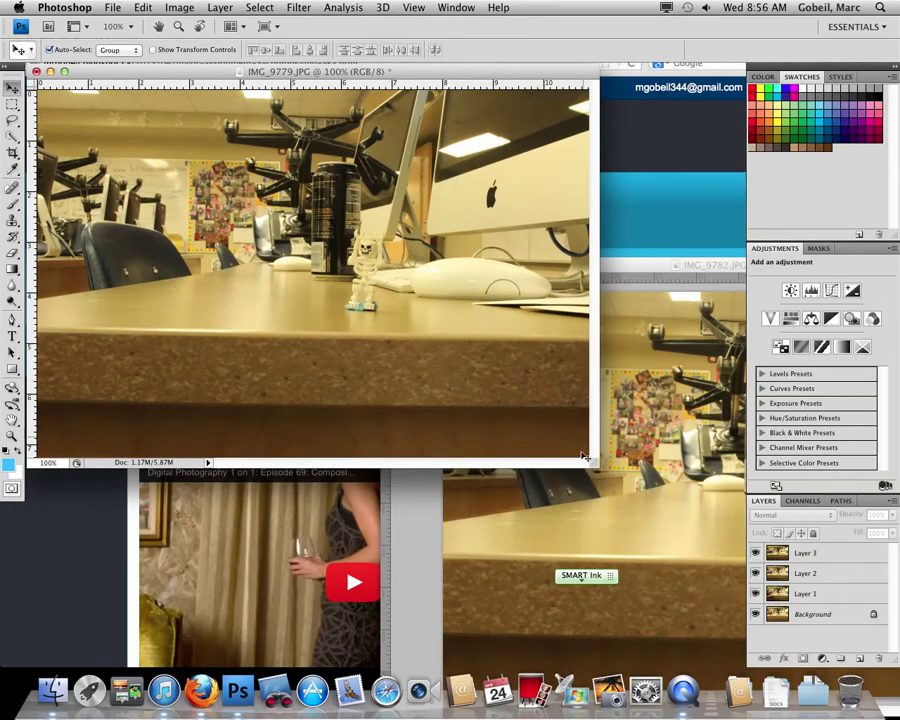
pyautogui.moveTo(600, 468); pyautogui.dragTo(682, 532)
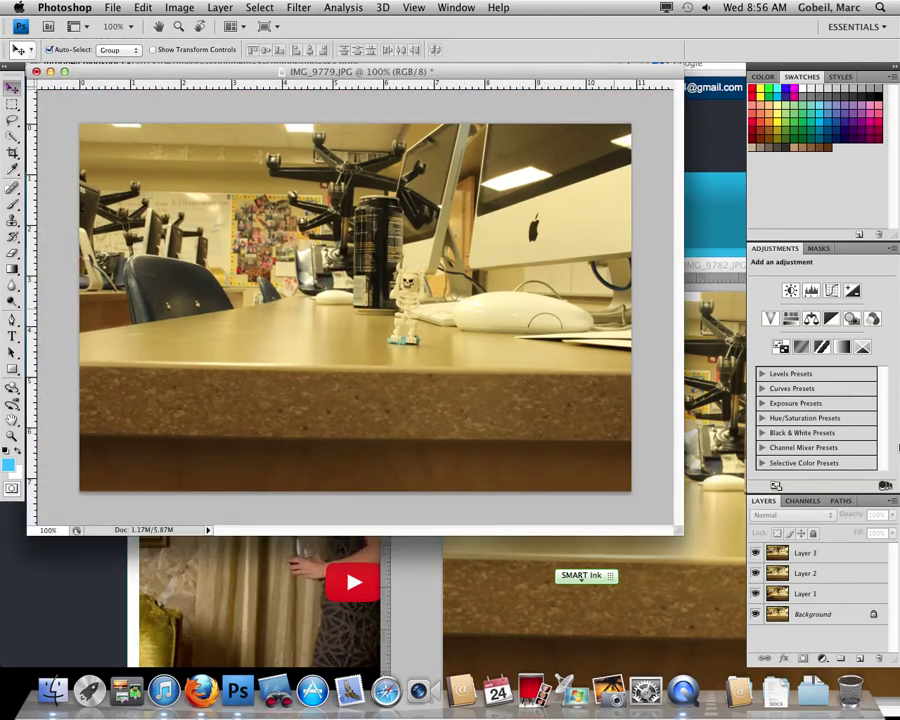
# Hide Layer 3, Layer 2 and Layer 1, and select the Background layer.
pyautogui.click(755, 553)
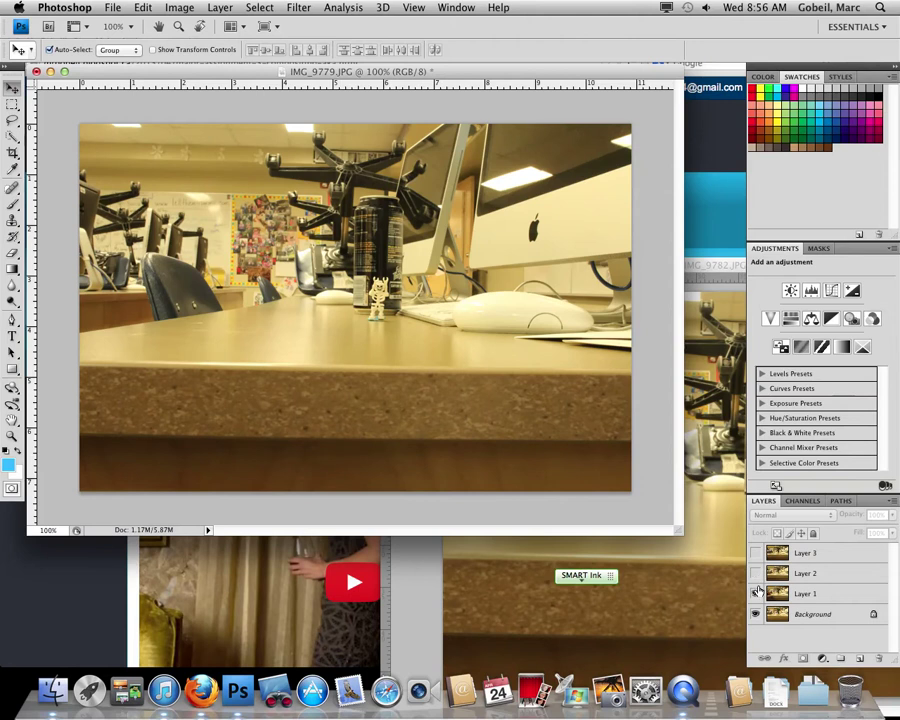
pyautogui.click(755, 573)
pyautogui.click(756, 594)
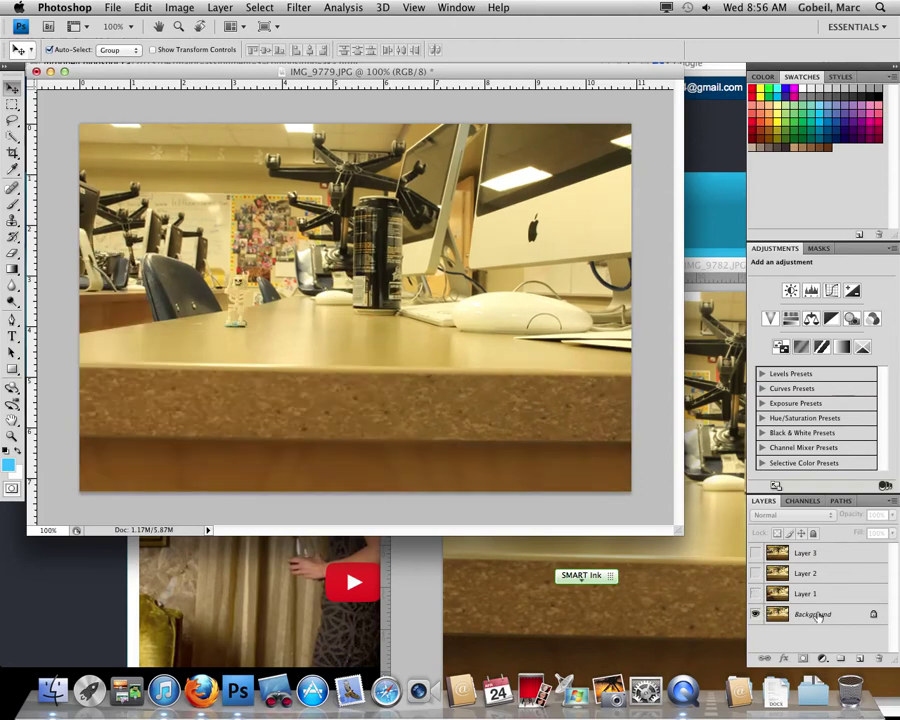
pyautogui.click(825, 618)
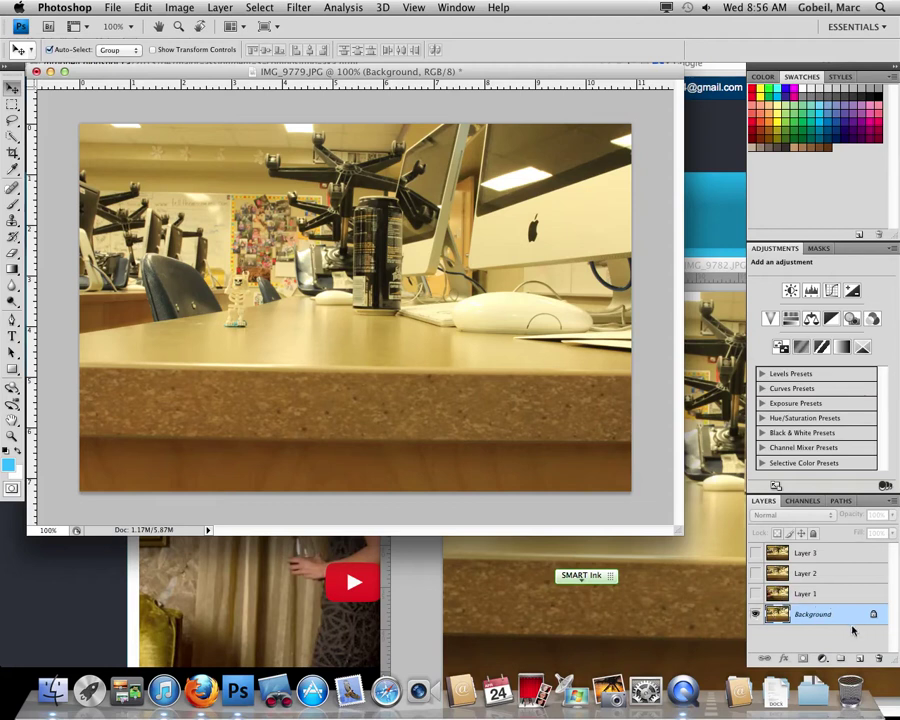
# Compare Layer 1 with the Background by toggling its visibility, leaving Layer 1 shown and selected.
pyautogui.click(756, 595)
pyautogui.click(755, 595)
pyautogui.click(755, 595)
pyautogui.click(755, 595)
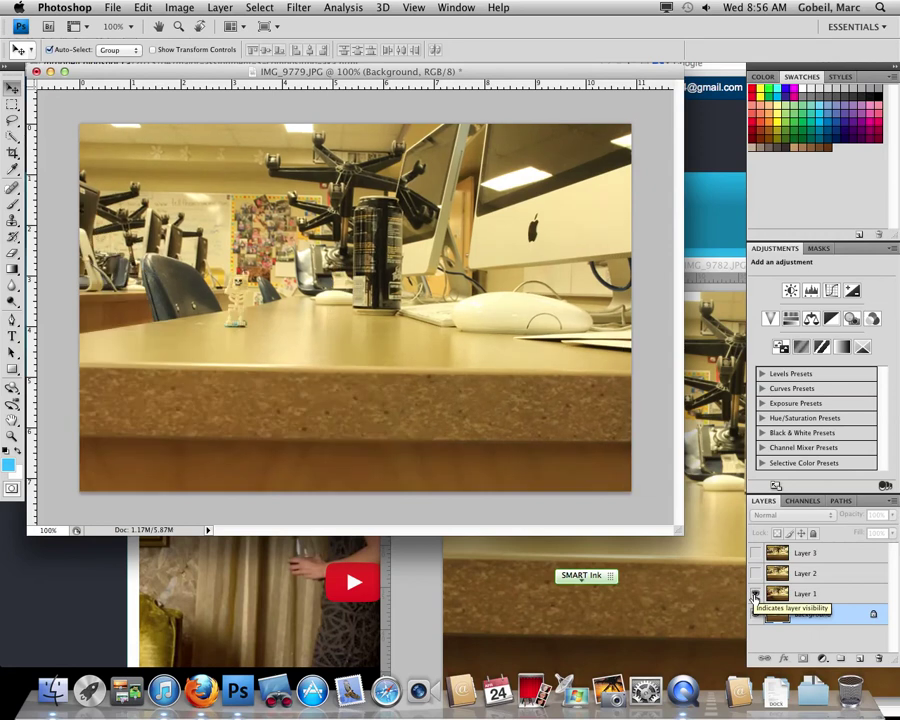
pyautogui.click(755, 595)
pyautogui.click(789, 600)
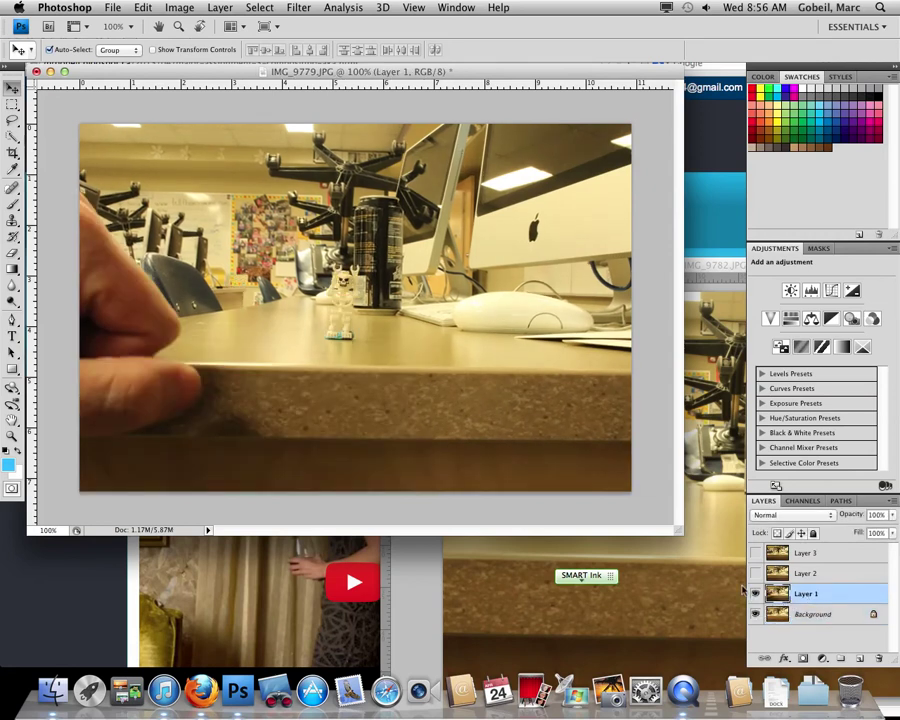
# Add a layer mask to Layer 1 and make the mask, not the photo, the editing target.
pyautogui.click(803, 660)
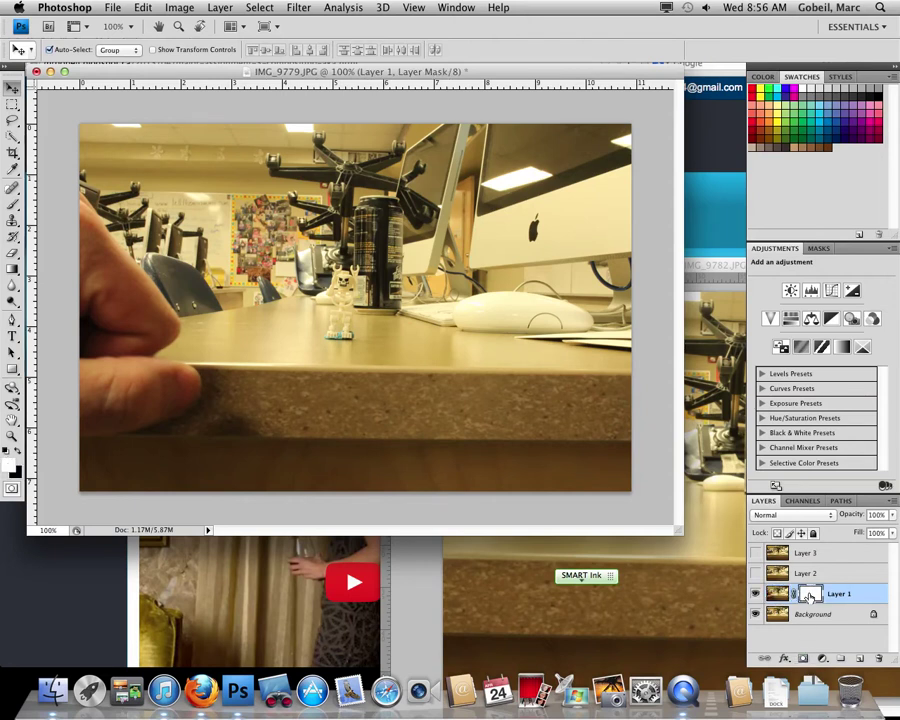
pyautogui.click(787, 594)
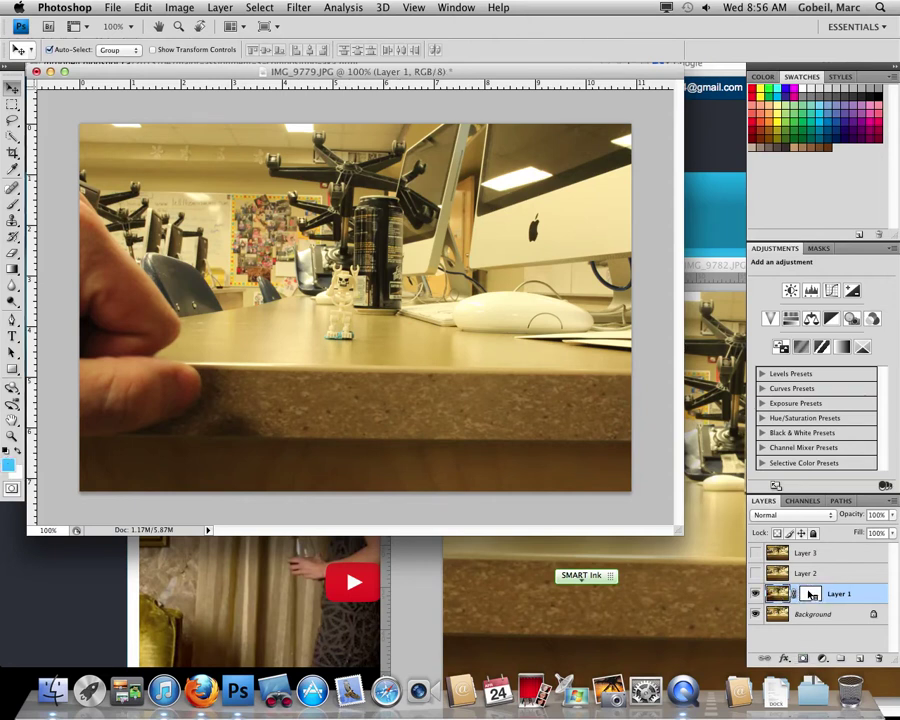
pyautogui.click(809, 594)
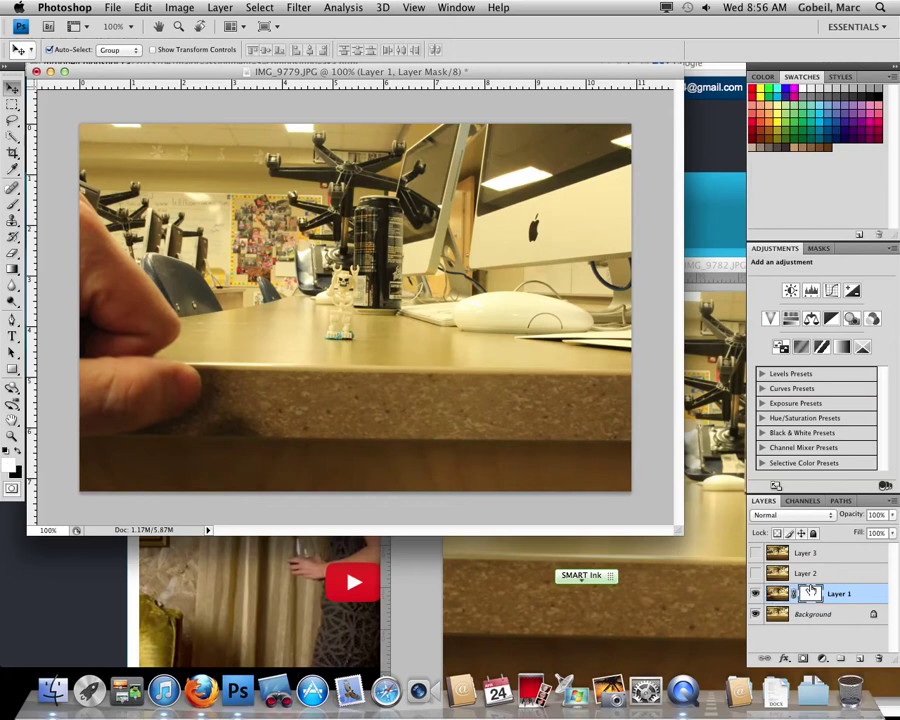
pyautogui.click(781, 594)
pyautogui.click(801, 594)
# Set the foreground colour to black and choose the Brush tool with a soft round 35 px tip.
pyautogui.click(18, 452)
pyautogui.press('x')
pyautogui.click(18, 452)
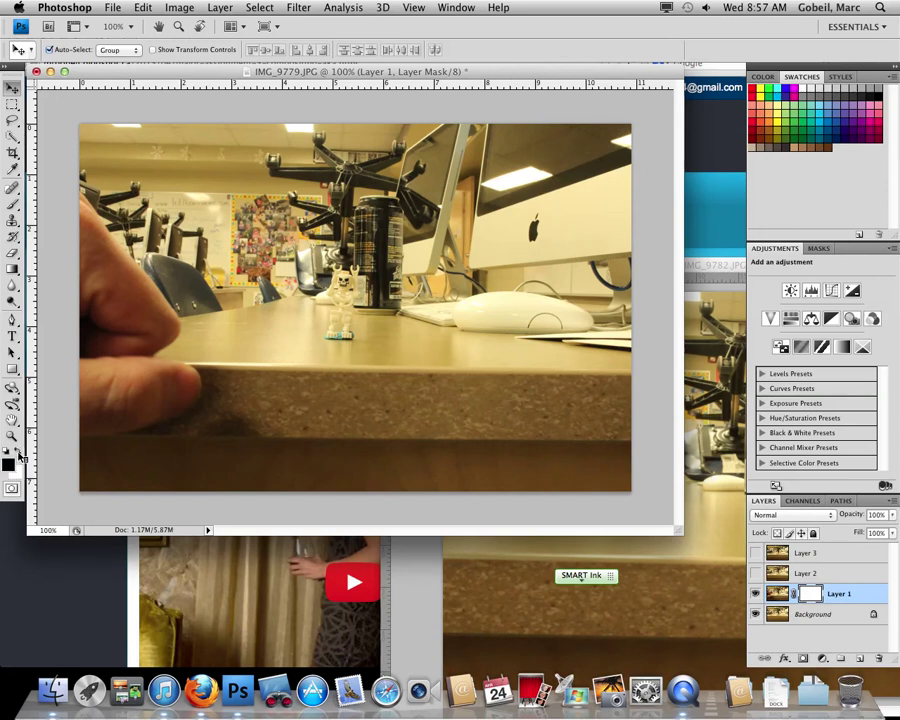
pyautogui.click(13, 204)
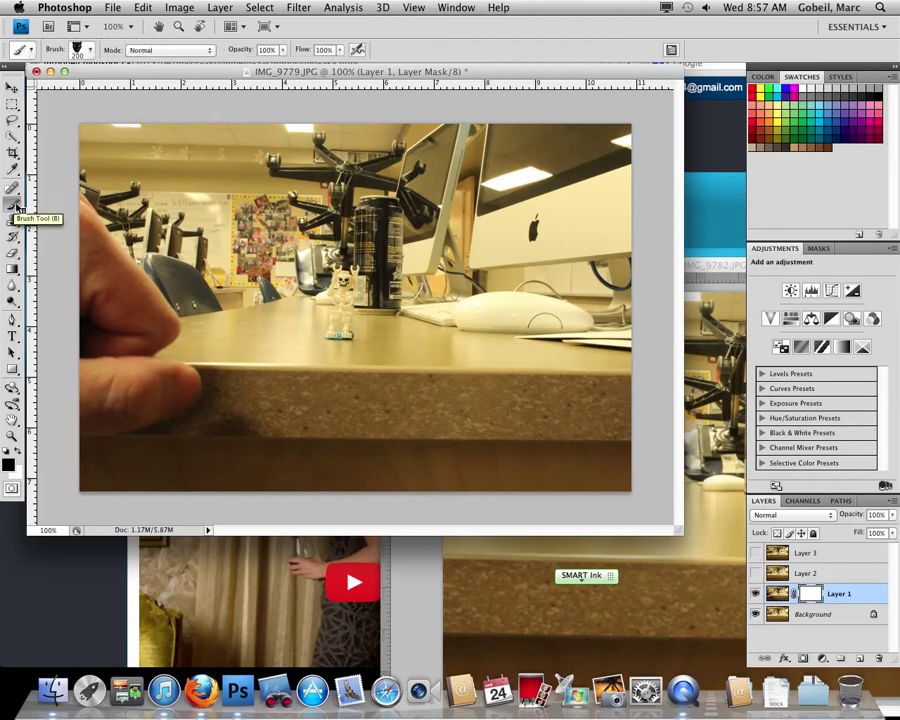
pyautogui.click(90, 50)
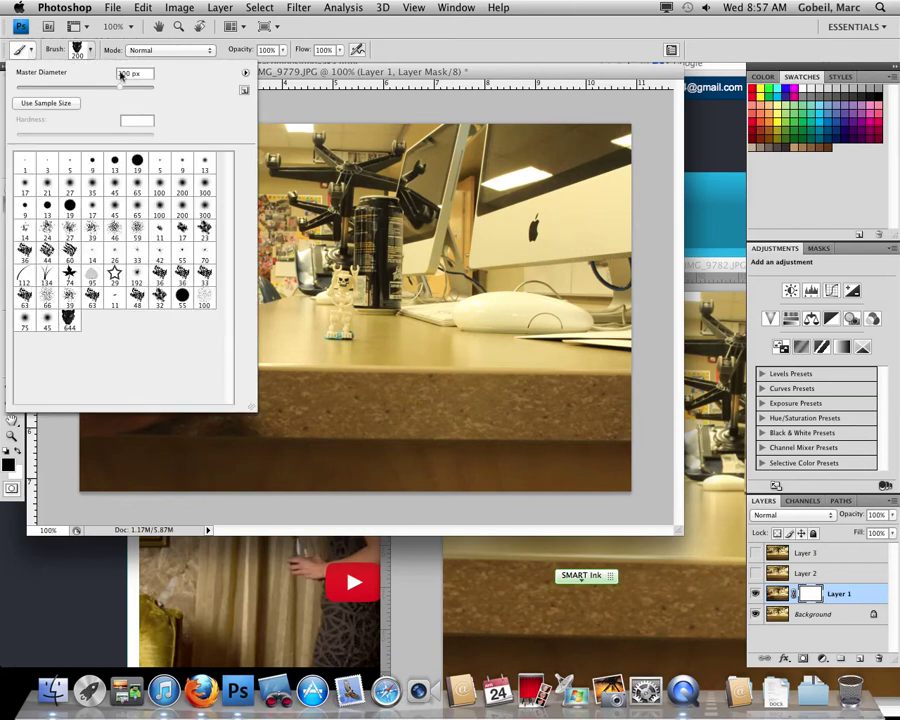
pyautogui.click(72, 187)
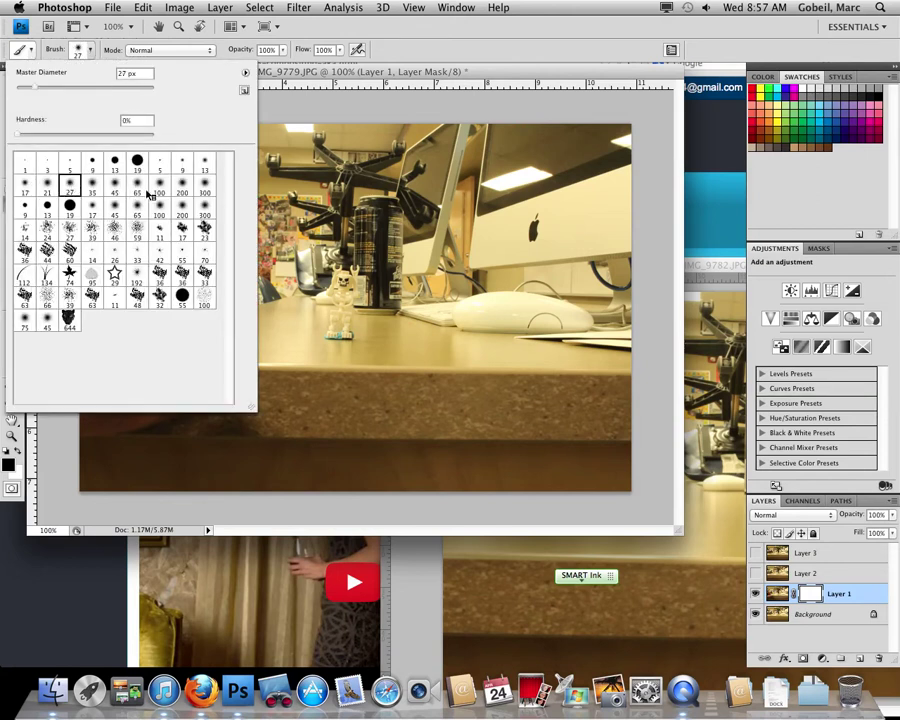
pyautogui.click(496, 37)
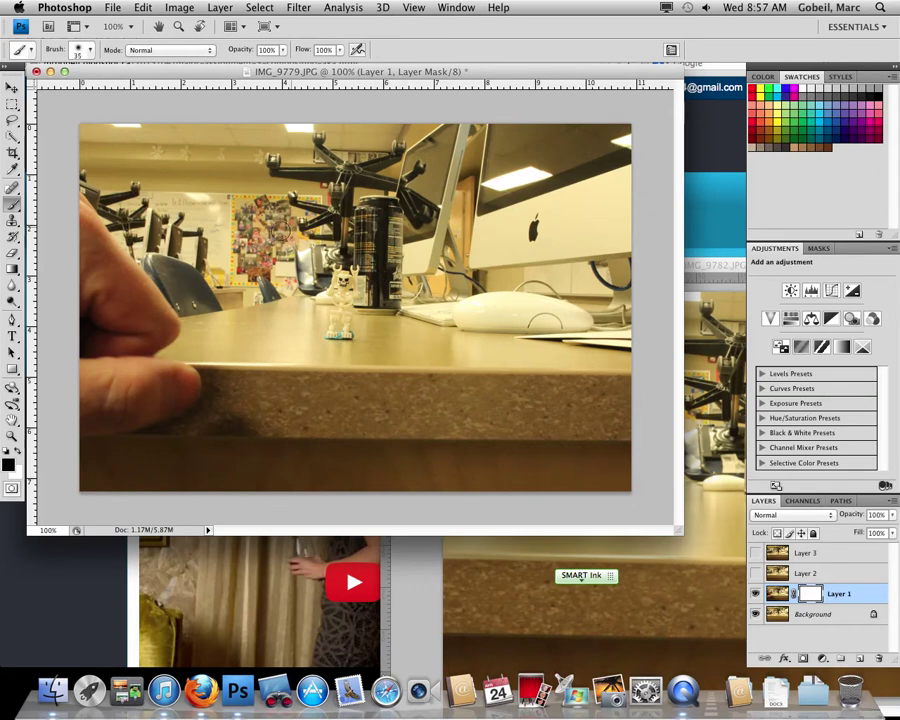
# Enlarge the brush to 90 px and paint black on Layer 1's mask over the hand, its shadow and the desk front.
pyautogui.press(']')
pyautogui.moveTo(175, 295)
pyautogui.mouseDown()
pyautogui.moveTo(176, 341)
pyautogui.moveTo(218, 402)
pyautogui.moveTo(150, 290)
pyautogui.moveTo(100, 330)
pyautogui.moveTo(110, 466)
pyautogui.moveTo(151, 434)
pyautogui.moveTo(90, 190)
pyautogui.moveTo(70, 272)
pyautogui.moveTo(76, 310)
pyautogui.moveTo(178, 334)
pyautogui.moveTo(237, 315)
pyautogui.moveTo(243, 295)
pyautogui.moveTo(247, 395)
pyautogui.mouseUp()
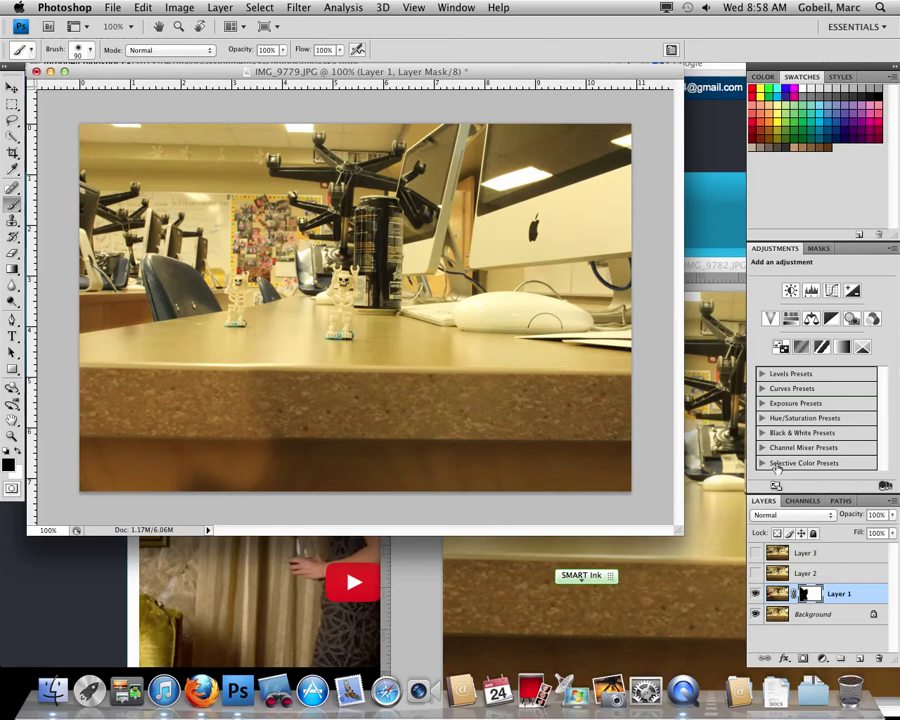
pyautogui.moveTo(120, 470)
pyautogui.mouseDown()
pyautogui.moveTo(634, 482)
pyautogui.moveTo(667, 468)
pyautogui.moveTo(612, 425)
pyautogui.moveTo(261, 435)
pyautogui.moveTo(212, 413)
pyautogui.moveTo(244, 399)
pyautogui.moveTo(335, 415)
pyautogui.moveTo(523, 384)
pyautogui.mouseUp()
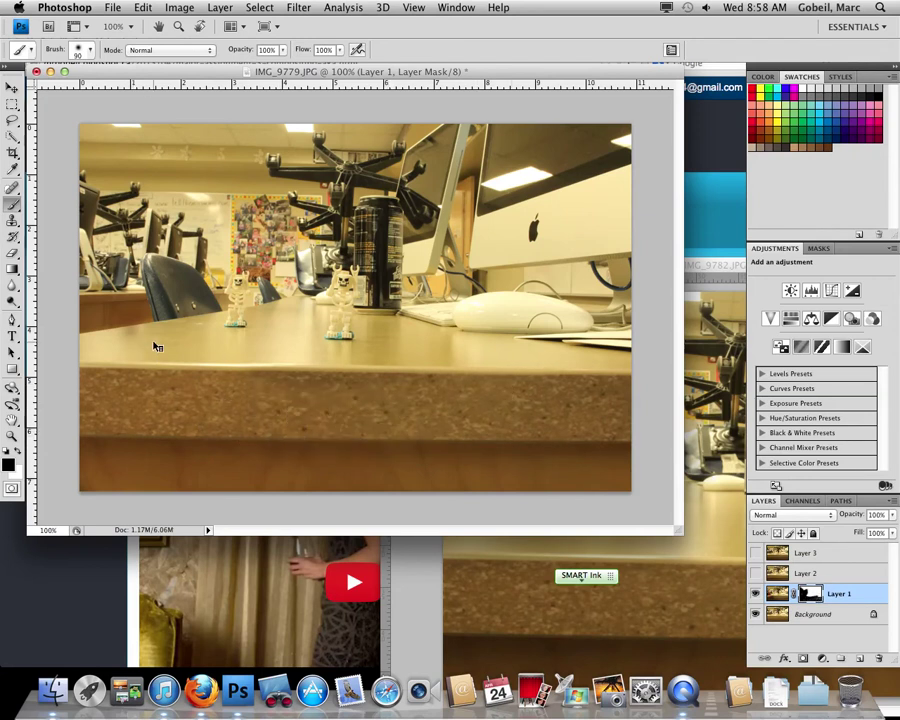
pyautogui.moveTo(260, 278); pyautogui.dragTo(259, 247)
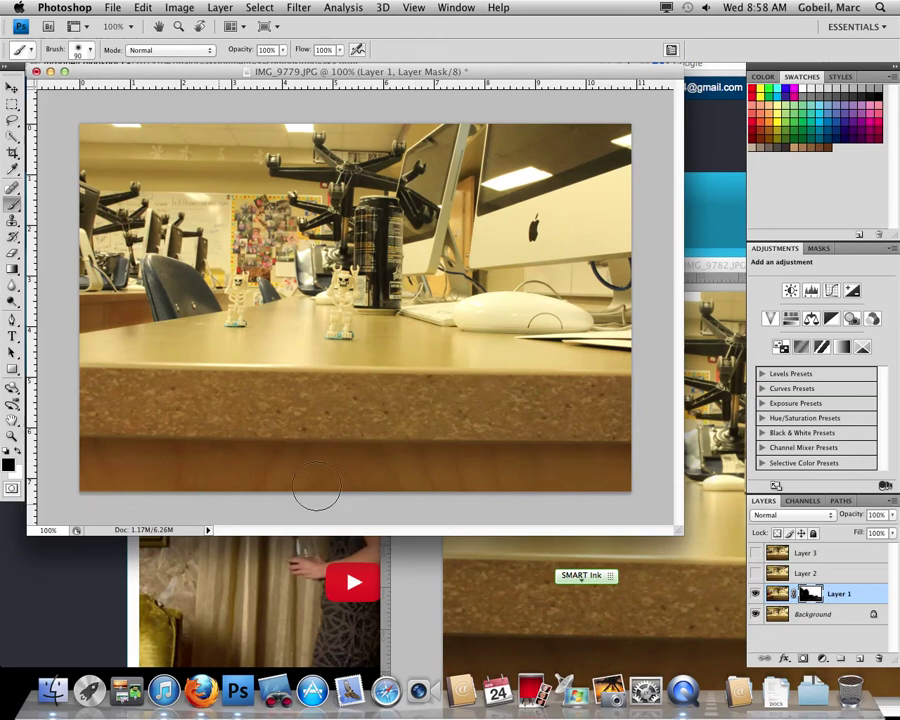
# Mask out the rest of Layer 1 except around its skeleton with brush sizes up to about 250 px, finishing at 100 px.
pyautogui.press(']')
pyautogui.press(']')
pyautogui.press(']')
pyautogui.press(']')
pyautogui.press(']')
pyautogui.press(']')
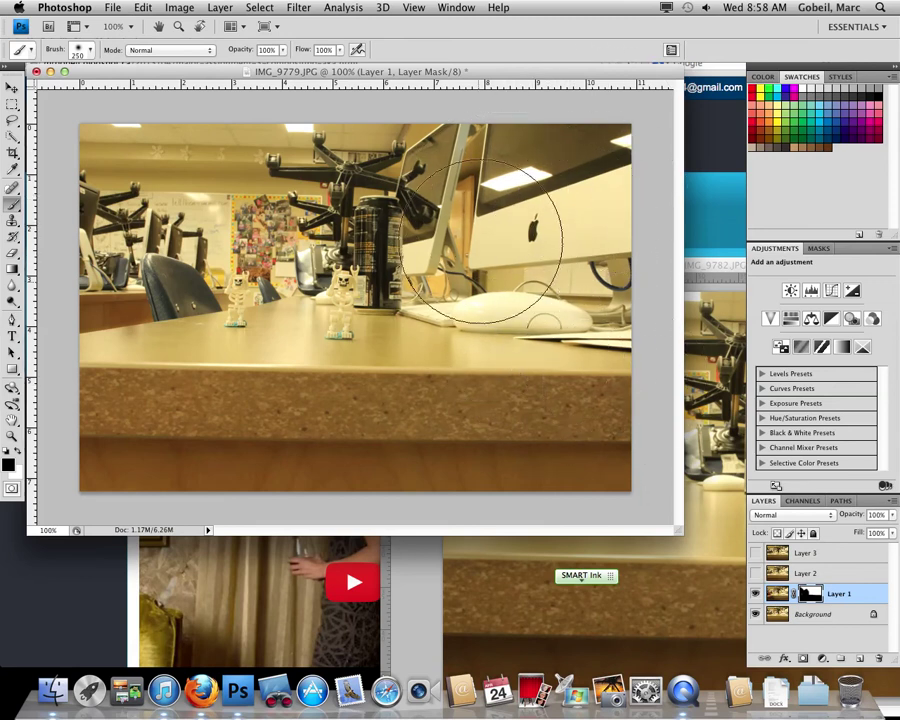
pyautogui.press(']')
pyautogui.press('[')
pyautogui.press('[')
pyautogui.press('[')
pyautogui.press('[')
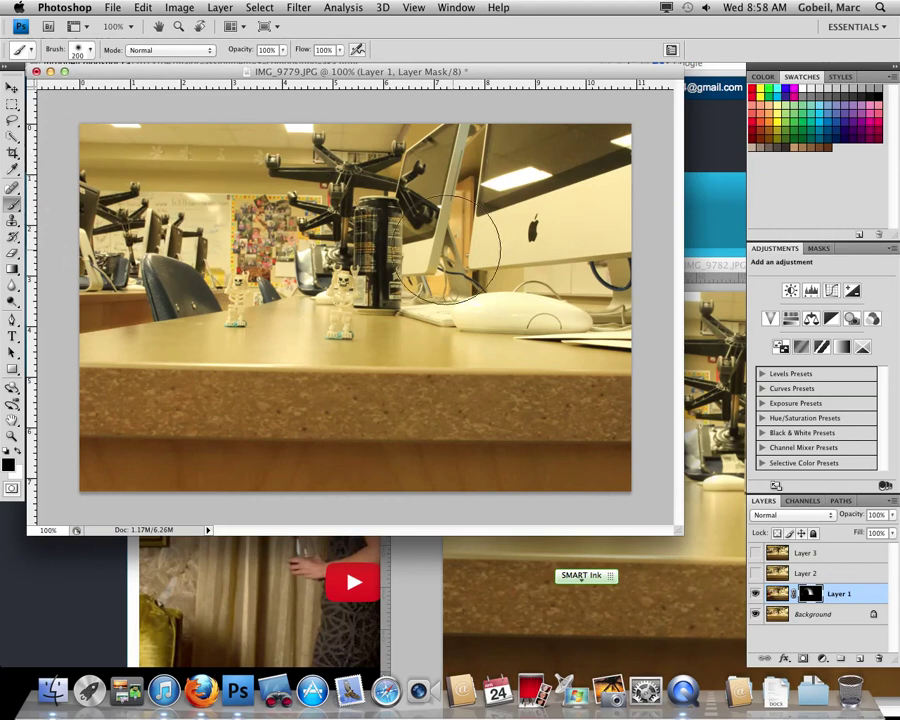
pyautogui.press('[')
pyautogui.press('[')
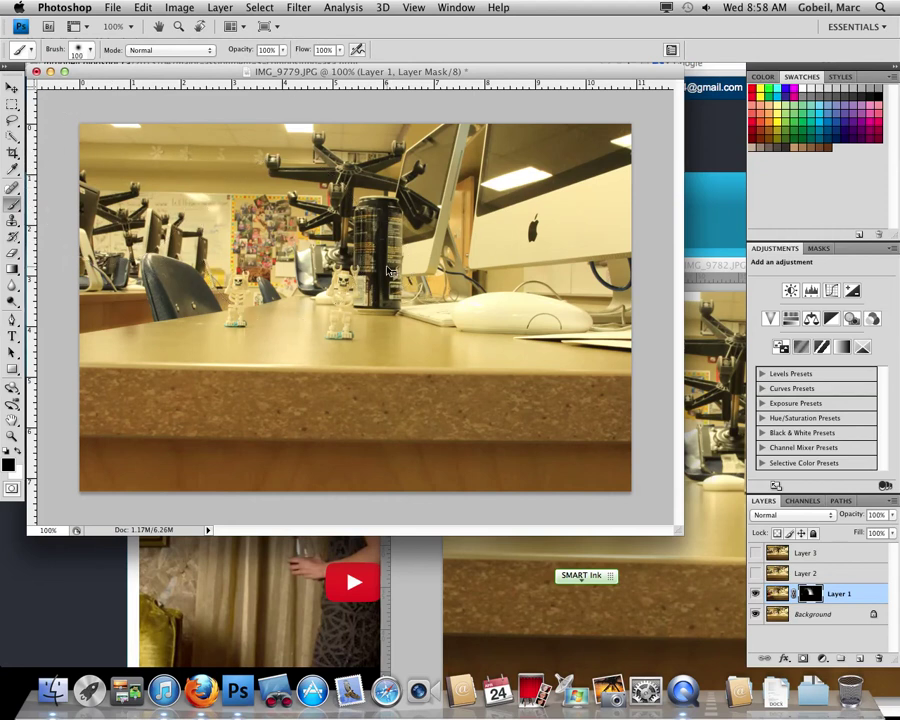
pyautogui.press('super+bracketright')
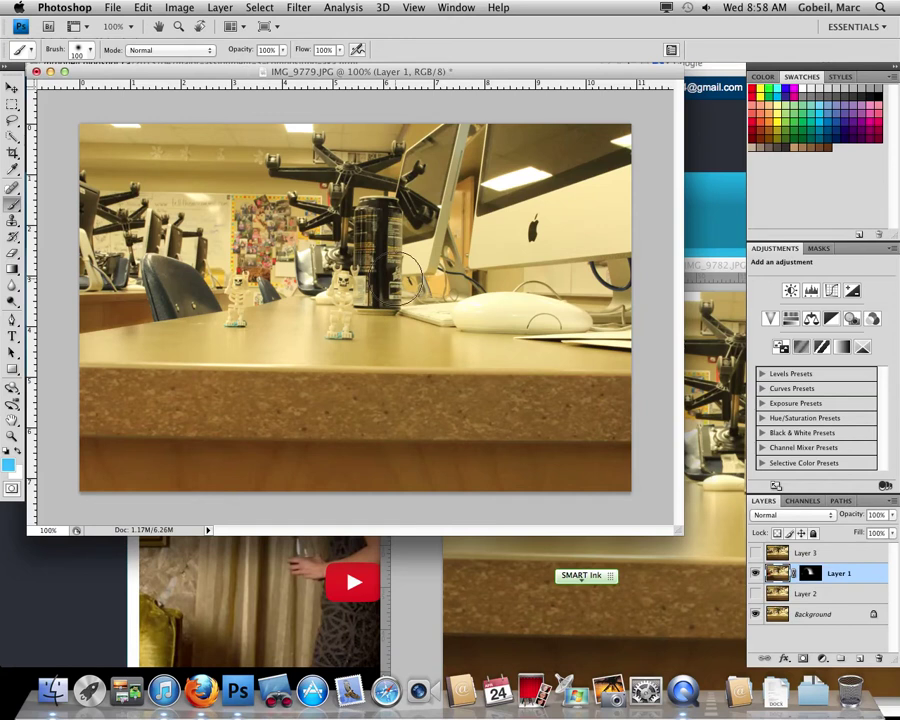
pyautogui.moveTo(410, 275)
pyautogui.mouseDown()
pyautogui.moveTo(428, 272)
pyautogui.moveTo(440, 290)
pyautogui.mouseUp()
pyautogui.press('super+equal')
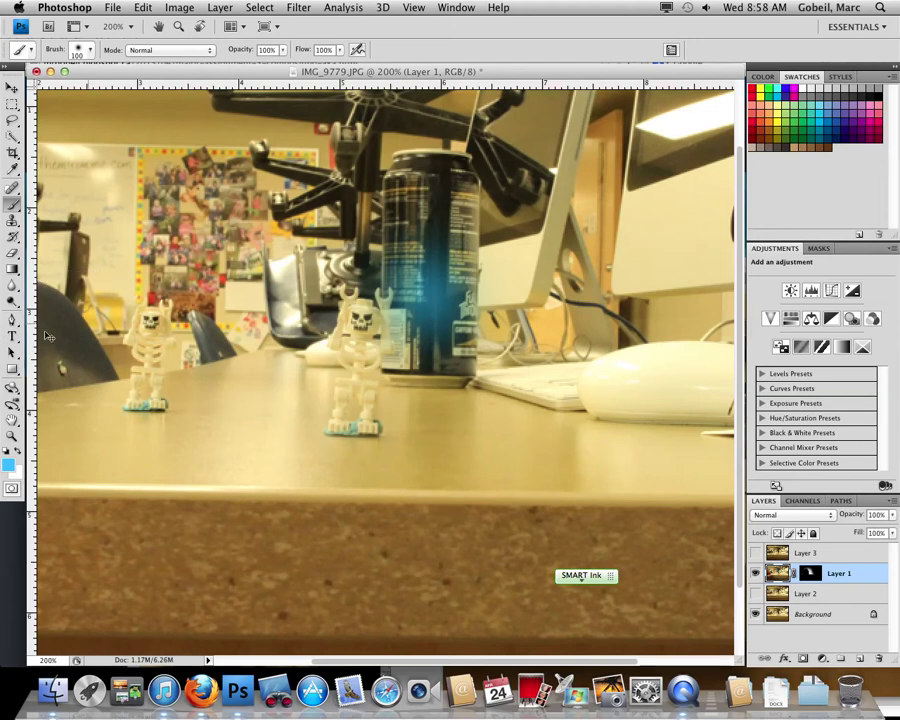
pyautogui.press('super+z')
pyautogui.press('d')
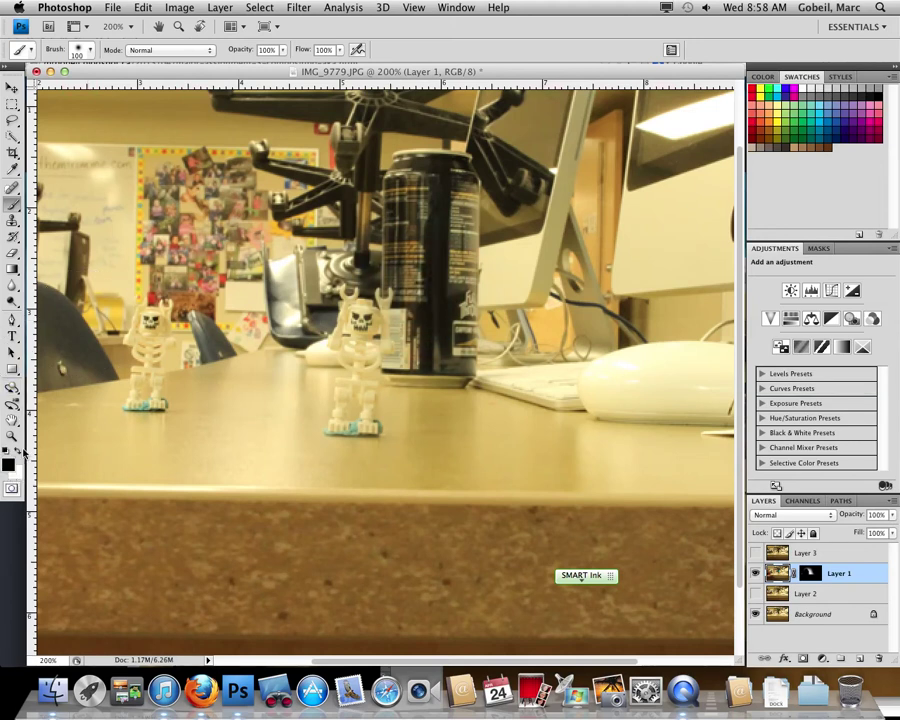
pyautogui.moveTo(412, 250)
pyautogui.mouseDown()
pyautogui.moveTo(470, 290)
pyautogui.moveTo(320, 215)
pyautogui.moveTo(280, 210)
pyautogui.moveTo(335, 230)
pyautogui.moveTo(500, 335)
pyautogui.mouseUp()
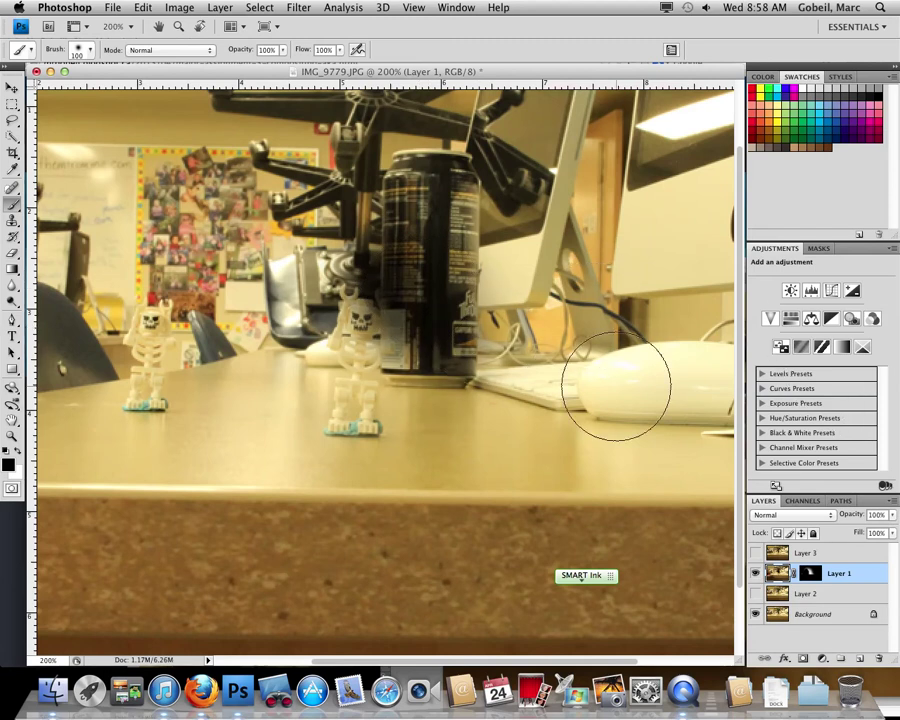
pyautogui.scroll(-5, 612, 370)
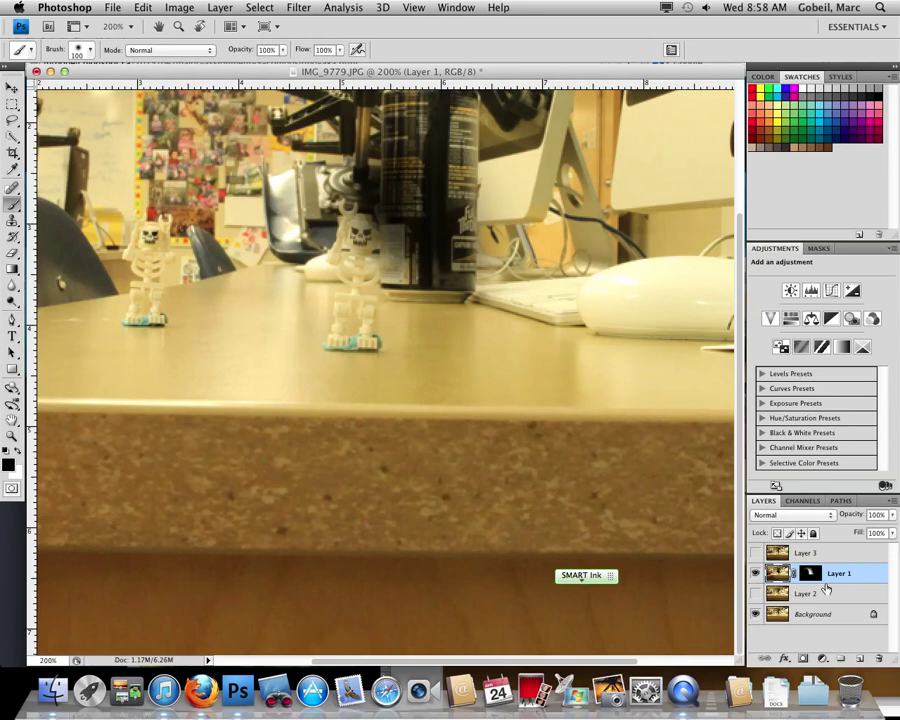
pyautogui.press('super+bracketleft')
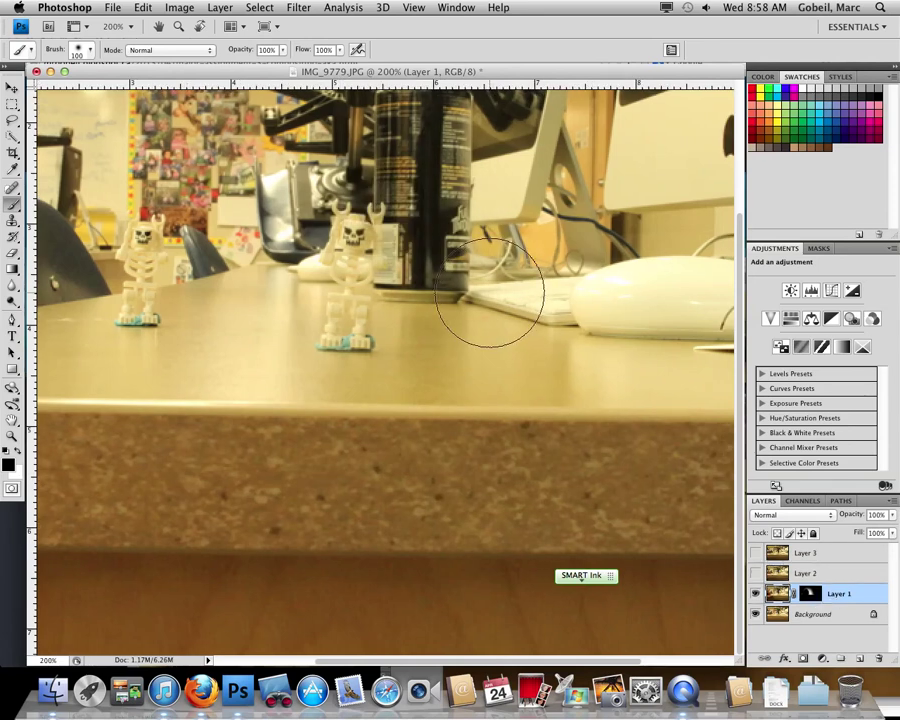
# Refine Layer 1's mask with the 100 px brush, painting black over the can and white to restore the skeleton's raised arm.
pyautogui.click(810, 594)
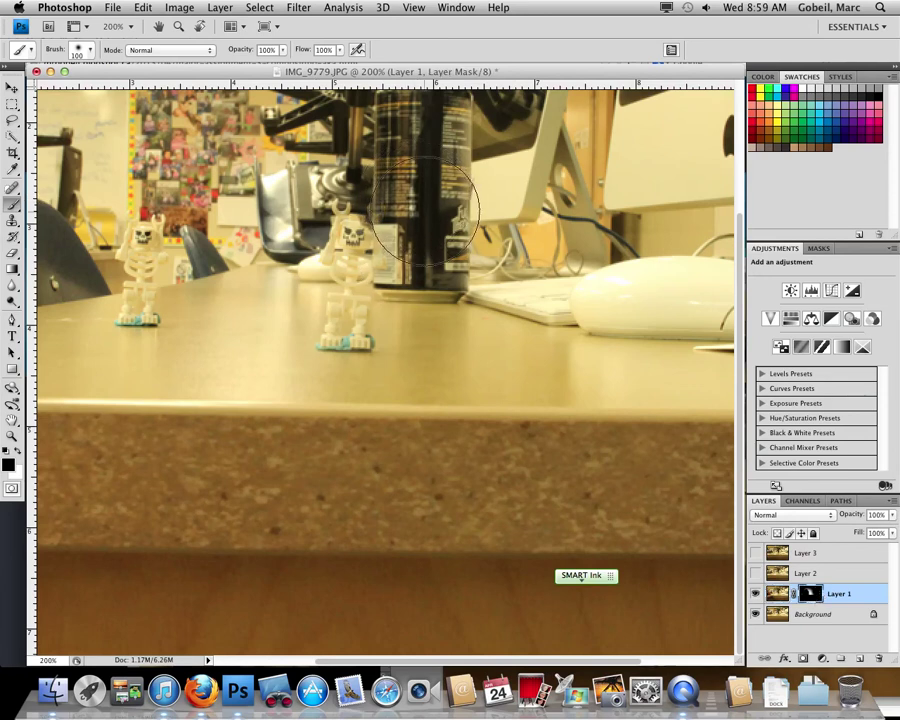
pyautogui.moveTo(422, 205)
pyautogui.mouseDown()
pyautogui.moveTo(470, 262)
pyautogui.moveTo(466, 326)
pyautogui.mouseUp()
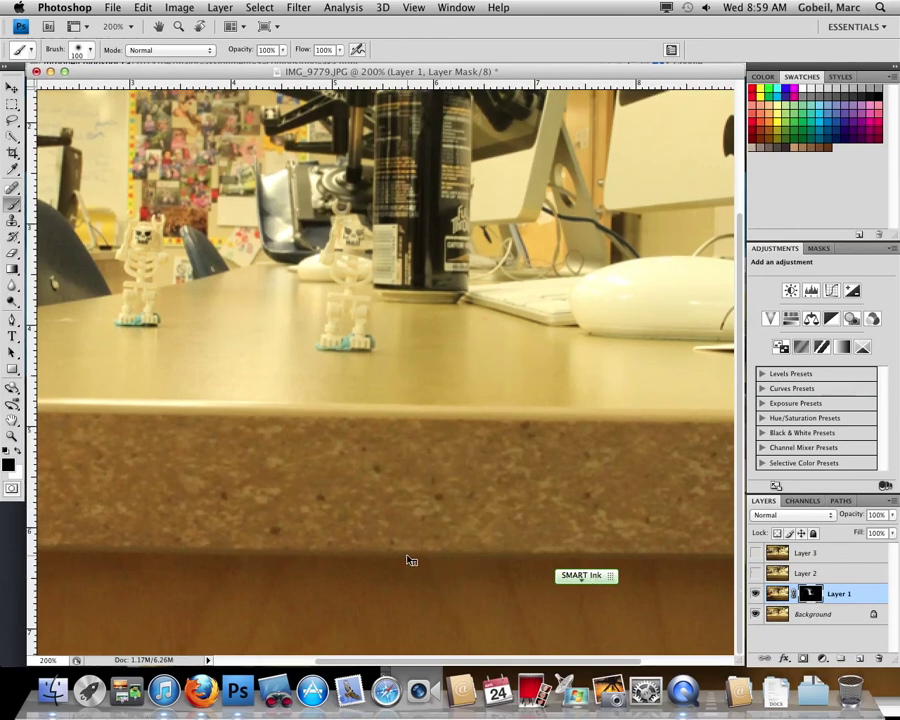
pyautogui.click(18, 450)
pyautogui.moveTo(420, 180)
pyautogui.mouseDown()
pyautogui.moveTo(386, 276)
pyautogui.moveTo(400, 200)
pyautogui.moveTo(350, 240)
pyautogui.mouseUp()
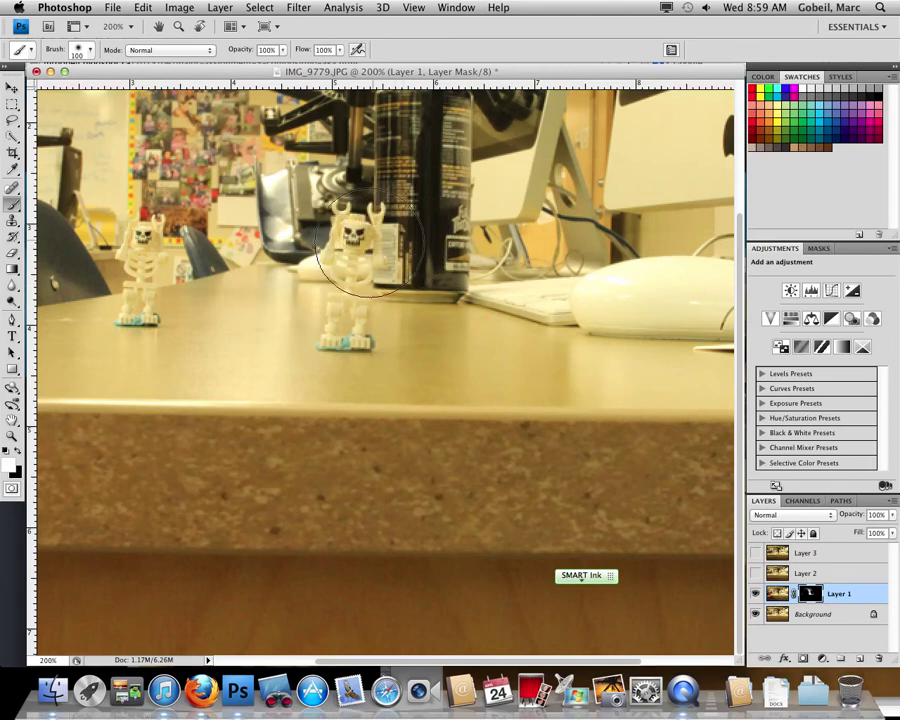
pyautogui.moveTo(105, 195)
pyautogui.mouseDown()
pyautogui.moveTo(178, 290)
pyautogui.moveTo(230, 335)
pyautogui.mouseUp()
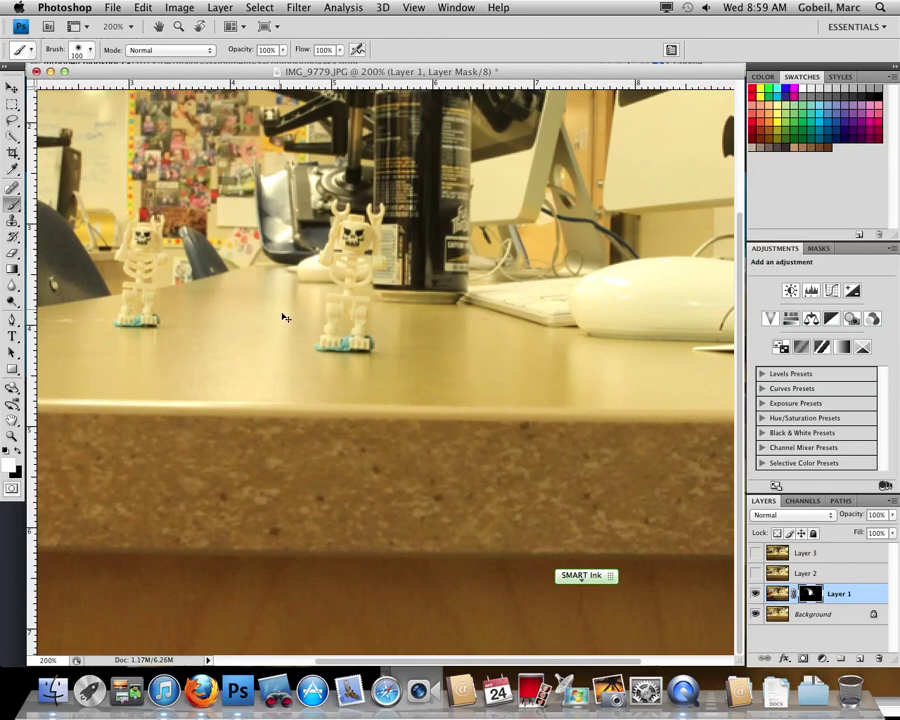
# Toggle Layer 2's visibility to compare its skeleton's position with the composite, leaving the layer visible.
pyautogui.scroll(3, 283, 315)
pyautogui.scroll(5, 283, 318)
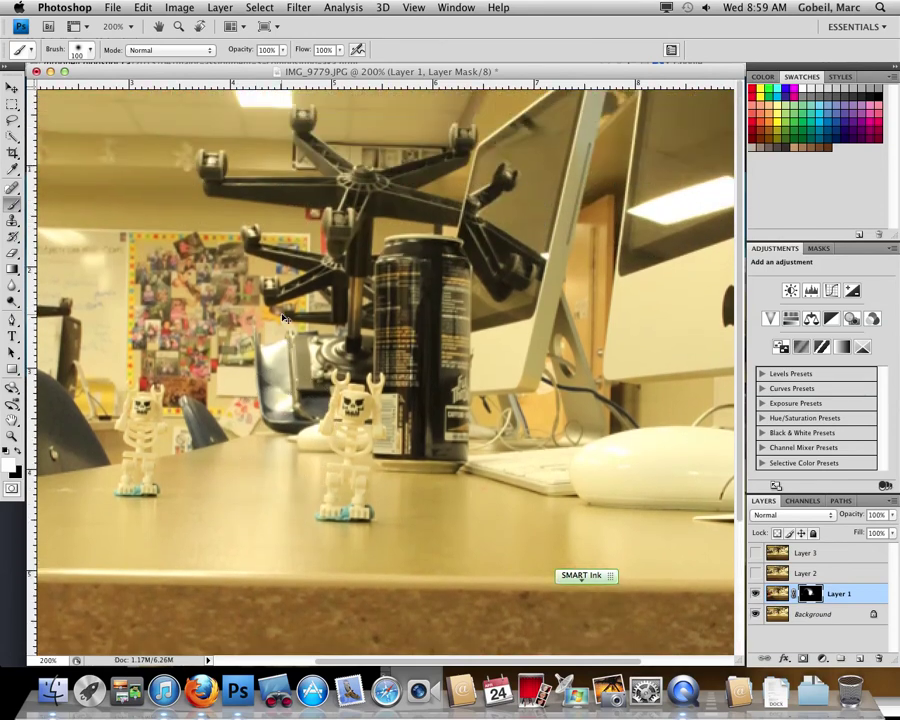
pyautogui.press('super+minus')
pyautogui.press('super+minus')
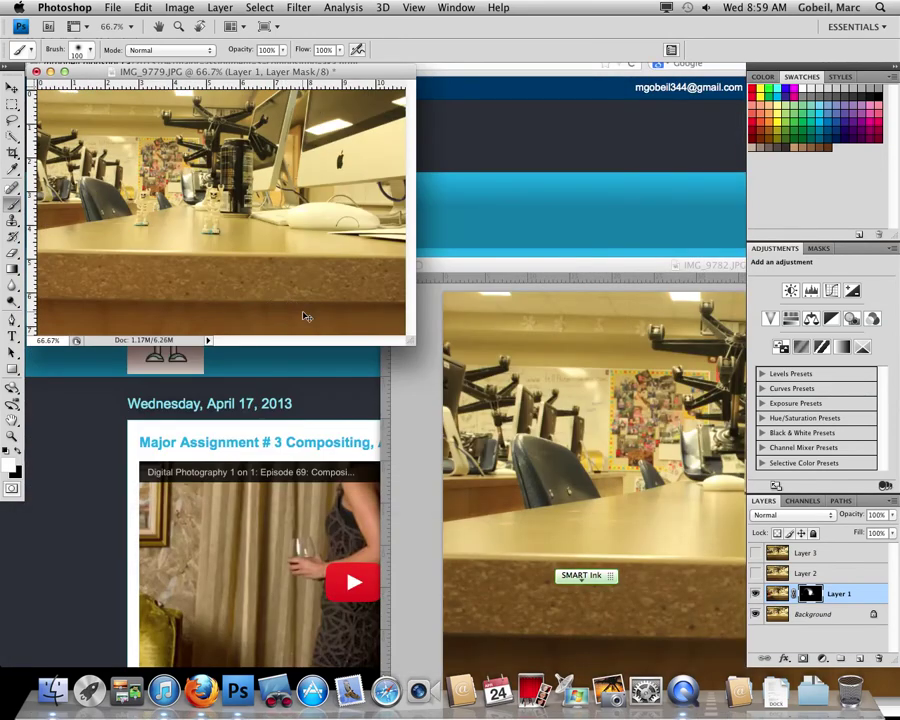
pyautogui.press('super+plus')
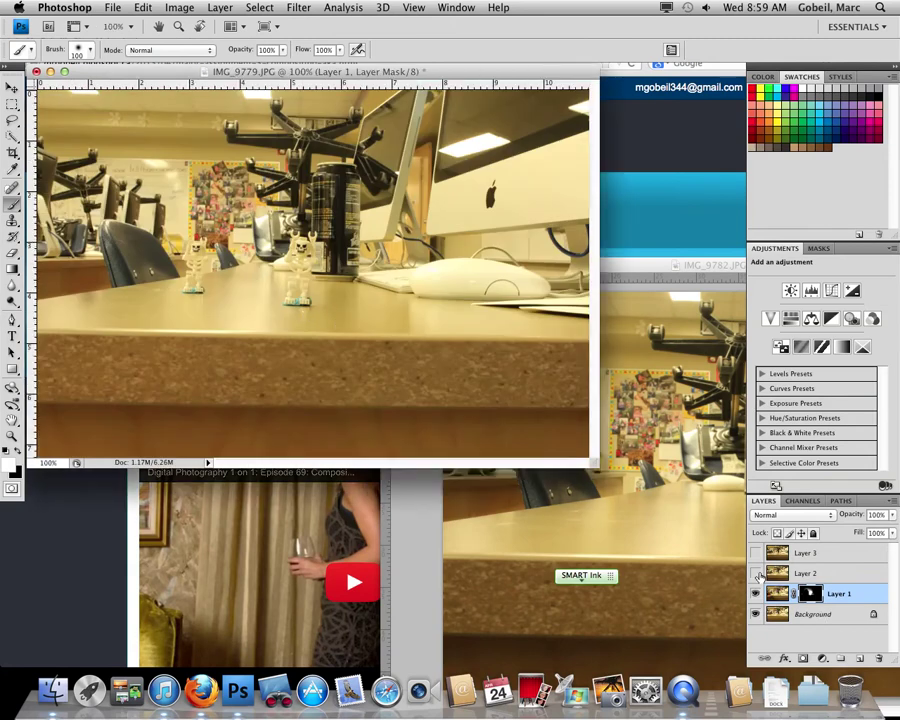
pyautogui.click(757, 574)
pyautogui.click(757, 574)
pyautogui.click(757, 574)
pyautogui.click(757, 574)
pyautogui.click(757, 575)
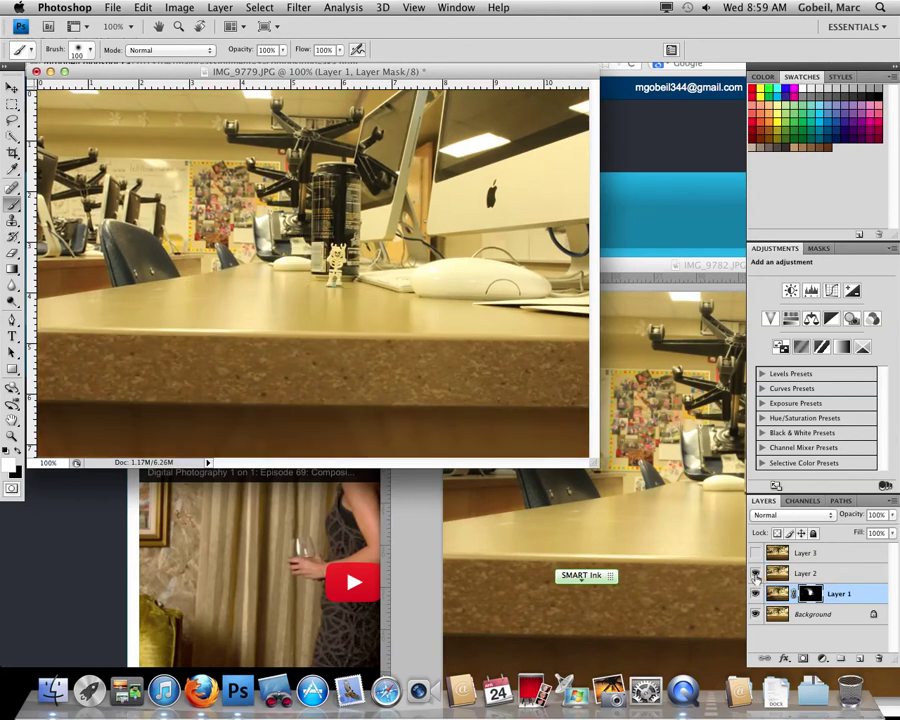
# Undo the extra mask added to Layer 1 and add a layer mask to Layer 2 instead.
pyautogui.click(802, 659)
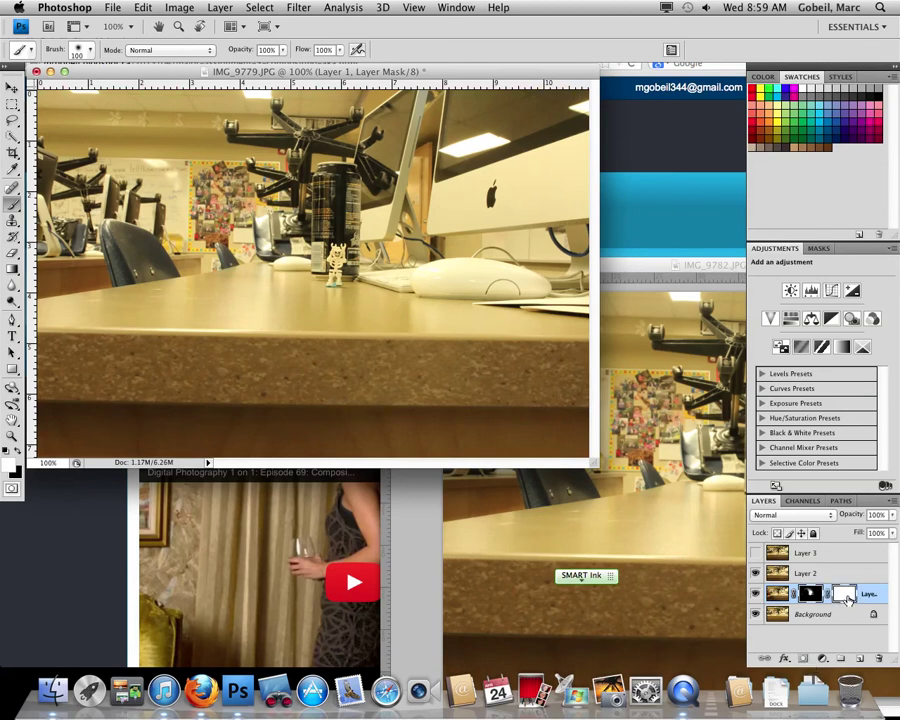
pyautogui.press('super+z')
pyautogui.click(815, 578)
pyautogui.click(802, 659)
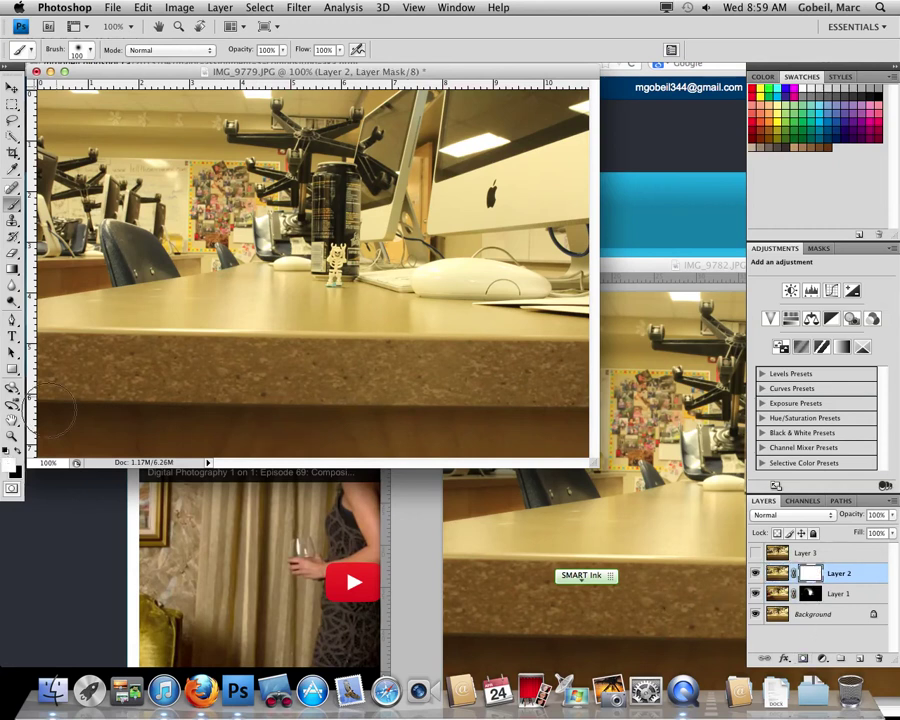
# Paint black on Layer 2's mask with the 100 px brush to reveal the two skeletons on the layers beneath.
pyautogui.press('x')
pyautogui.moveTo(143, 281); pyautogui.dragTo(195, 250)
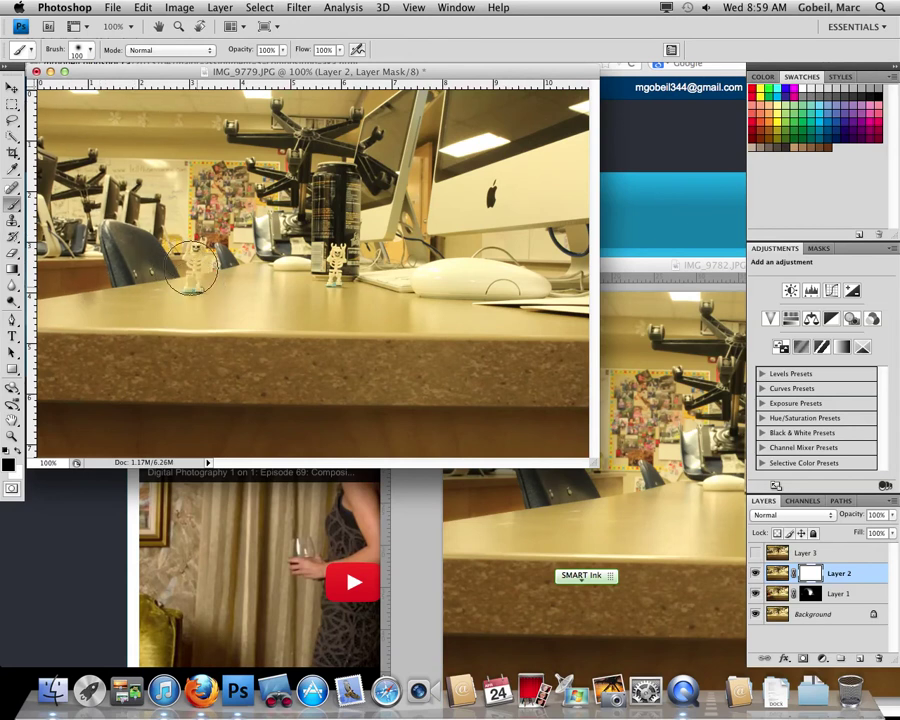
pyautogui.moveTo(258, 265)
pyautogui.mouseDown()
pyautogui.moveTo(273, 279)
pyautogui.moveTo(290, 263)
pyautogui.mouseUp()
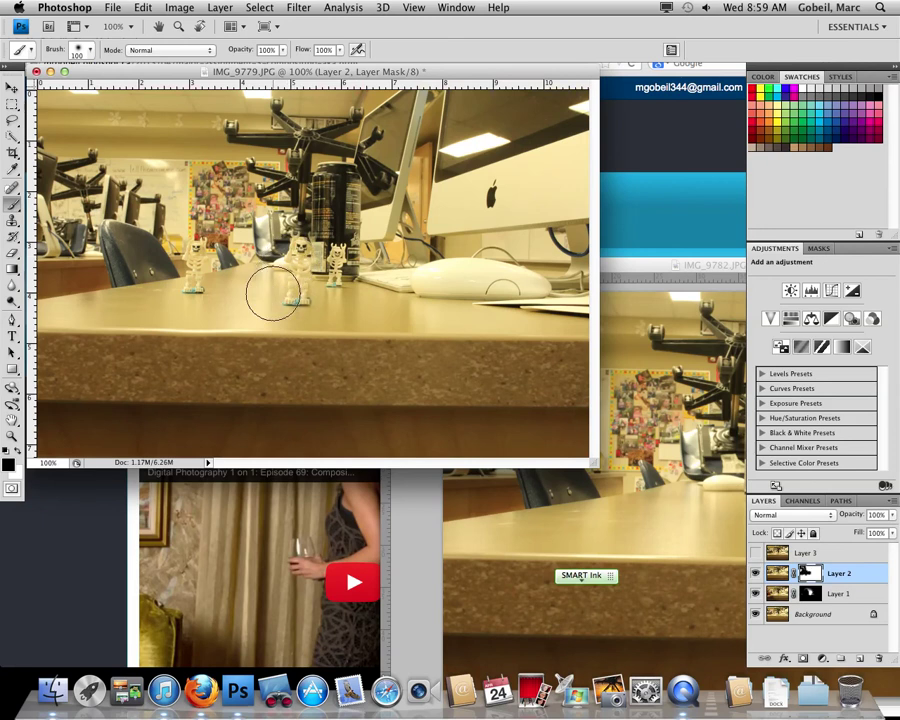
# Paint black on Layer 2's mask around the middle skeleton to fully reveal its head, arms and feet.
pyautogui.press('super+equal')
pyautogui.press('super+equal')
pyautogui.press('super+equal')
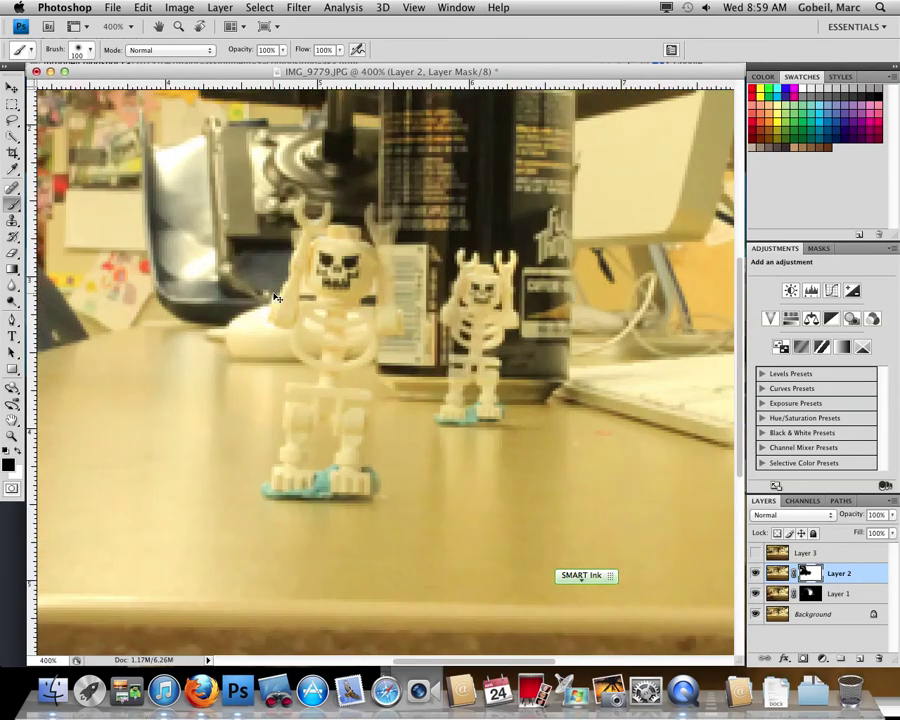
pyautogui.moveTo(296, 240)
pyautogui.mouseDown()
pyautogui.moveTo(295, 340)
pyautogui.moveTo(303, 237)
pyautogui.moveTo(290, 342)
pyautogui.mouseUp()
pyautogui.moveTo(392, 432); pyautogui.dragTo(538, 362)
pyautogui.hscroll(2, 520, 356)
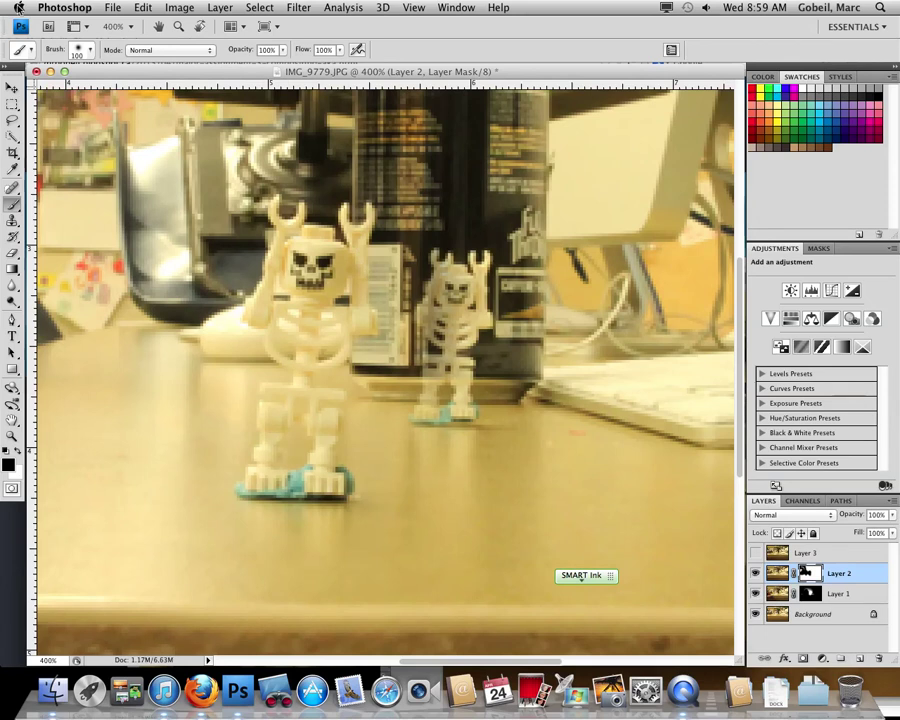
# Choose a hard round 19 px brush and paint white on Layer 2's mask to restore the small skeleton by the can.
pyautogui.click(81, 54)
pyautogui.click(137, 161)
pyautogui.press('Return')
pyautogui.moveTo(447, 367)
pyautogui.mouseDown()
pyautogui.moveTo(455, 285)
pyautogui.moveTo(434, 412)
pyautogui.moveTo(462, 262)
pyautogui.moveTo(443, 368)
pyautogui.moveTo(478, 436)
pyautogui.moveTo(507, 432)
pyautogui.moveTo(424, 432)
pyautogui.moveTo(520, 425)
pyautogui.moveTo(521, 381)
pyautogui.mouseUp()
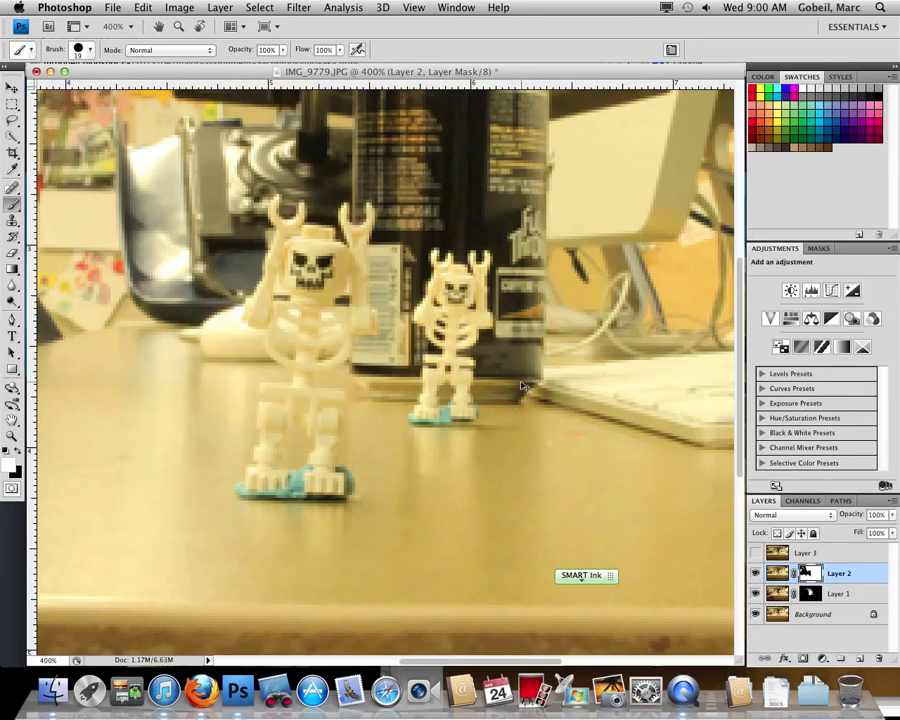
# Enlarge the hard brush to 125 px and paint black over the rest of Layer 2's mask, except around its skeleton.
pyautogui.press('super+minus')
pyautogui.press('super+minus')
pyautogui.press('super+minus')
pyautogui.press('super+minus')
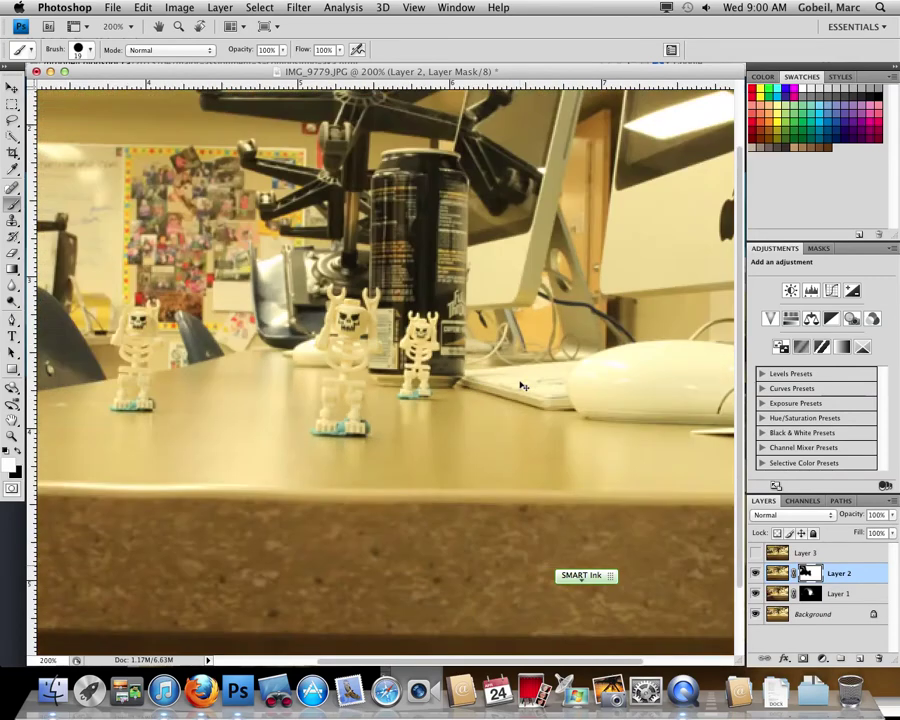
pyautogui.moveTo(414, 343); pyautogui.dragTo(608, 440)
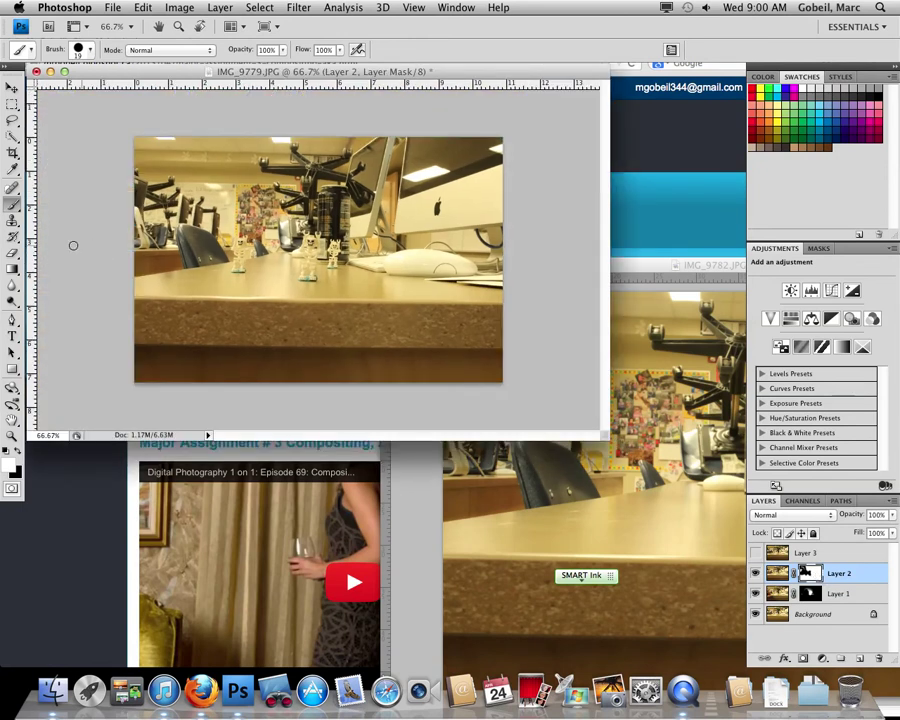
pyautogui.press(']')
pyautogui.press(']')
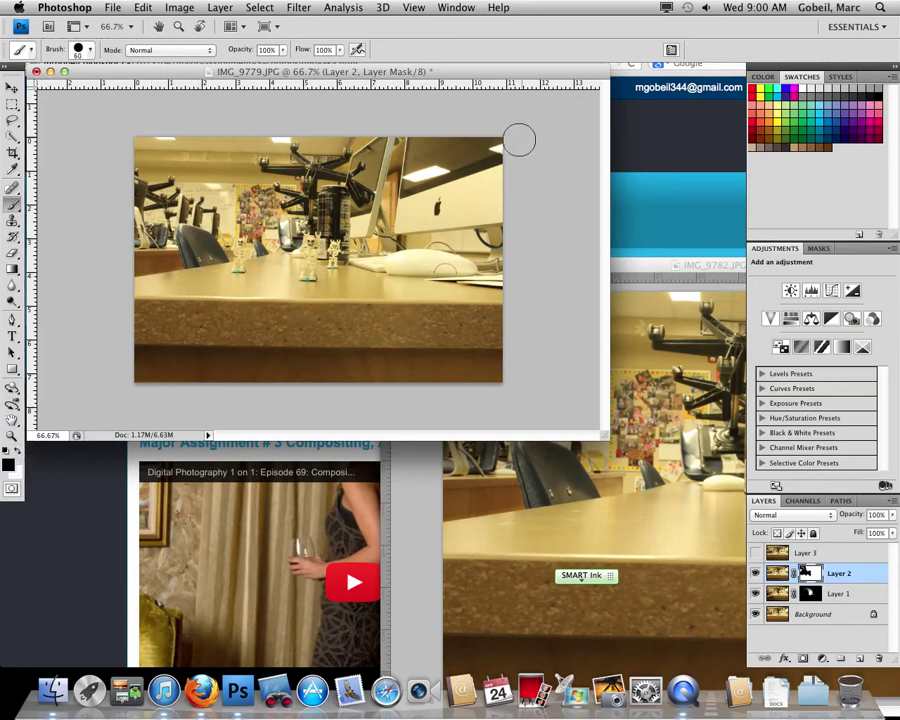
pyautogui.press(']')
pyautogui.press(']')
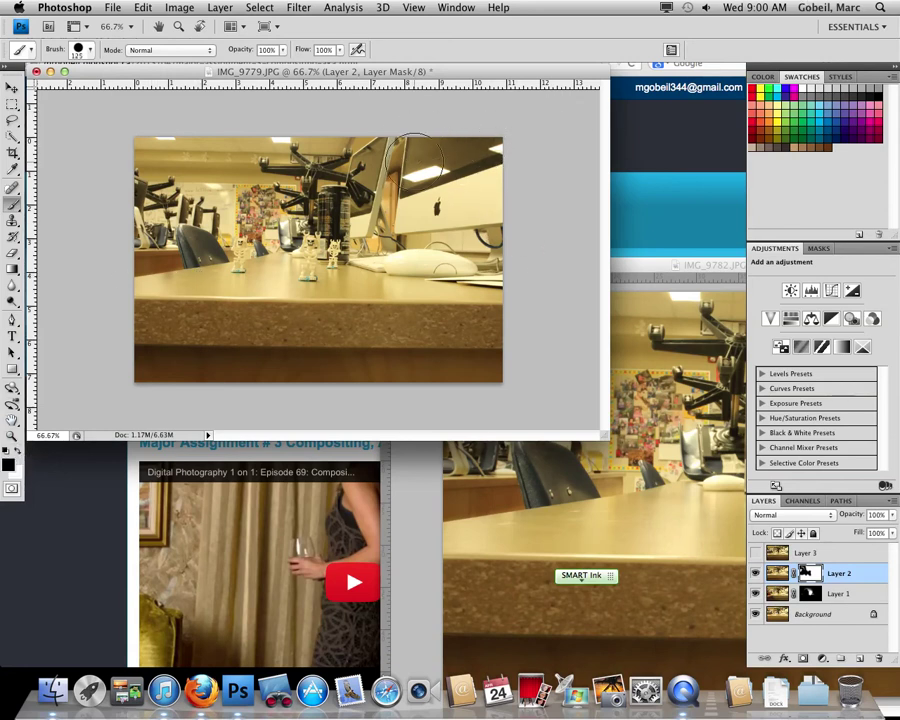
pyautogui.moveTo(417, 190)
pyautogui.mouseDown()
pyautogui.moveTo(498, 233)
pyautogui.moveTo(501, 265)
pyautogui.moveTo(449, 388)
pyautogui.moveTo(479, 348)
pyautogui.moveTo(522, 379)
pyautogui.moveTo(236, 340)
pyautogui.moveTo(137, 343)
pyautogui.moveTo(215, 373)
pyautogui.moveTo(286, 372)
pyautogui.moveTo(132, 342)
pyautogui.moveTo(149, 292)
pyautogui.moveTo(240, 312)
pyautogui.mouseUp()
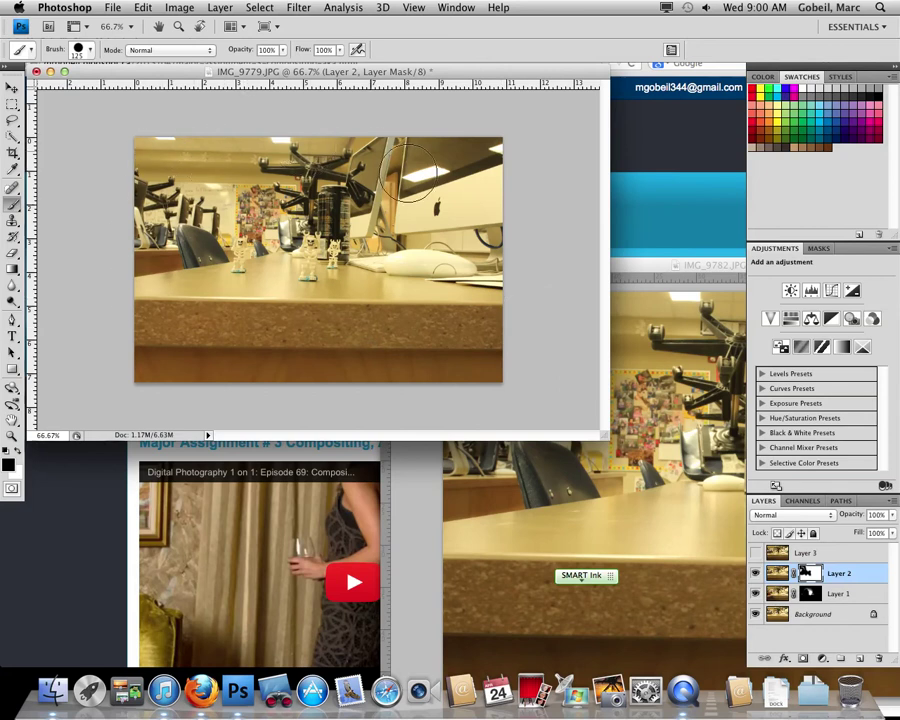
pyautogui.press('super+i')
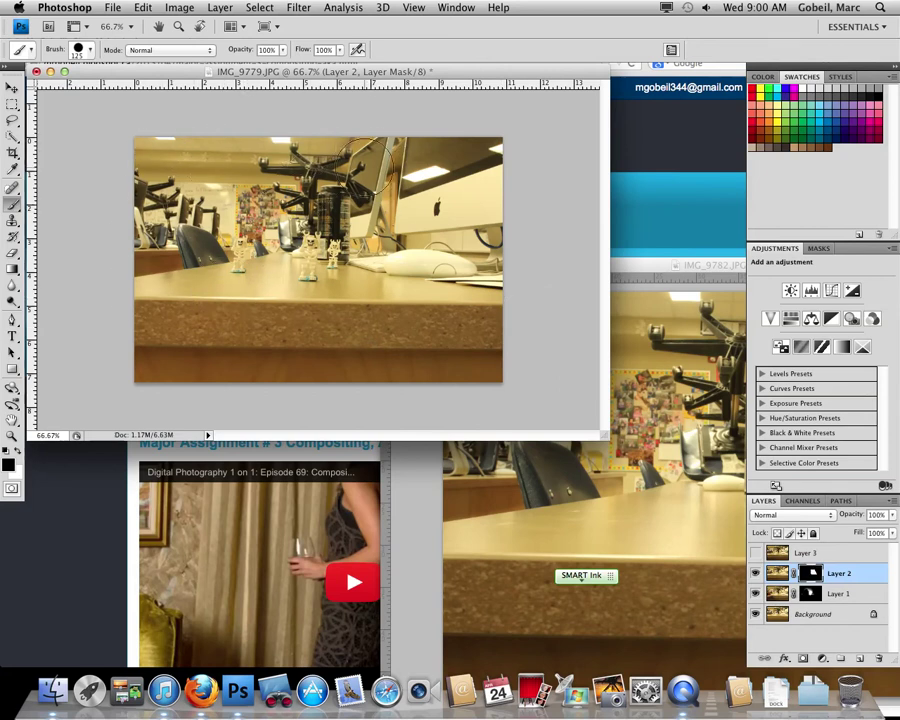
pyautogui.moveTo(410, 205)
pyautogui.mouseDown()
pyautogui.moveTo(396, 237)
pyautogui.moveTo(296, 285)
pyautogui.mouseUp()
pyautogui.moveTo(380, 243)
pyautogui.mouseDown()
pyautogui.moveTo(291, 265)
pyautogui.moveTo(440, 262)
pyautogui.mouseUp()
# Make Layer 3 visible and add a layer mask to it.
pyautogui.click(756, 554)
pyautogui.click(756, 554)
pyautogui.click(756, 554)
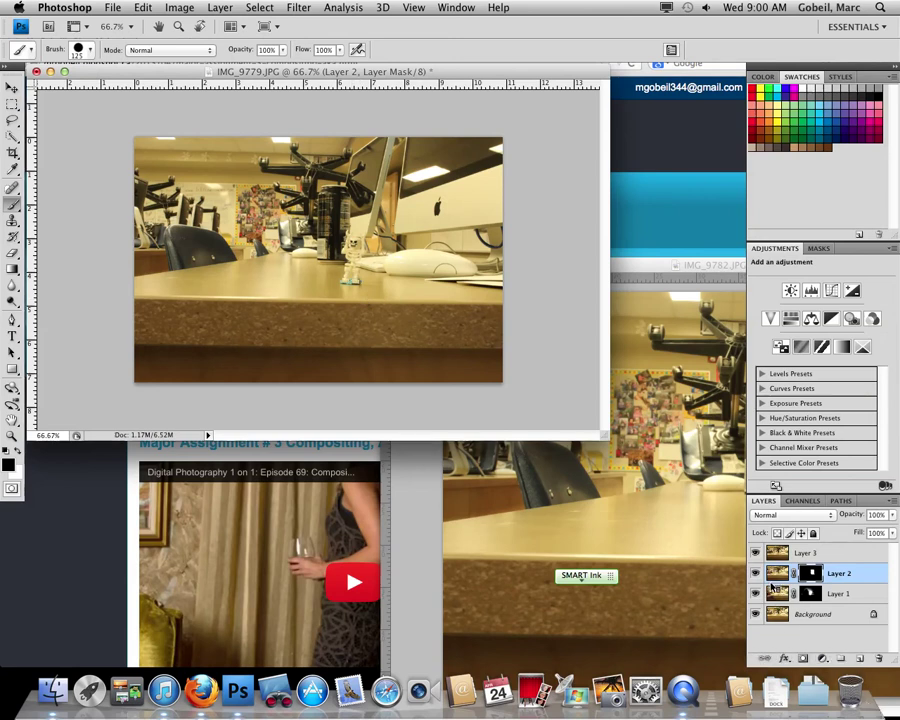
pyautogui.click(781, 558)
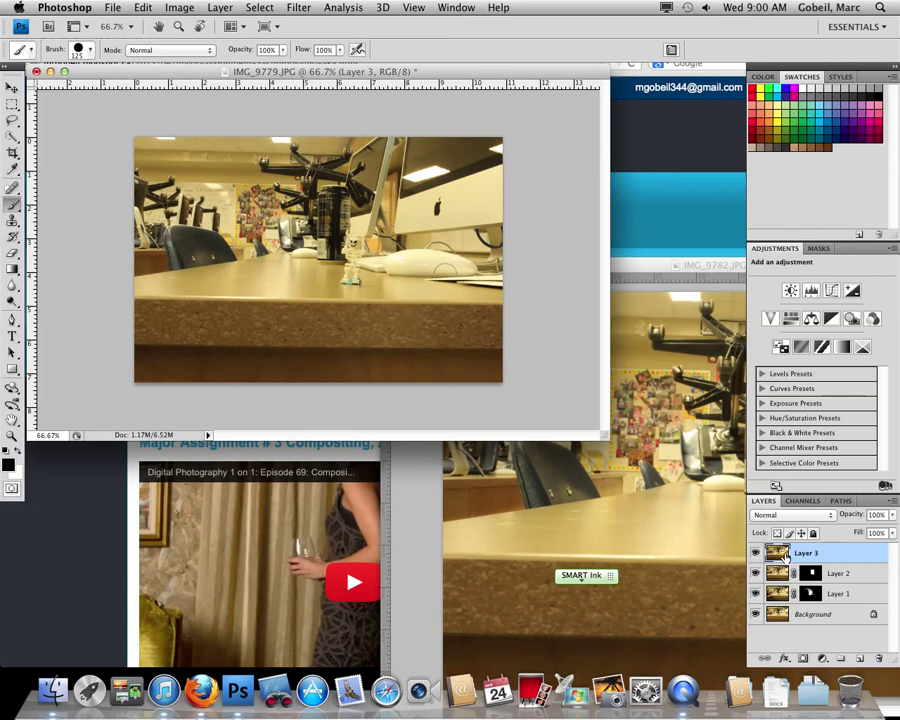
pyautogui.click(804, 660)
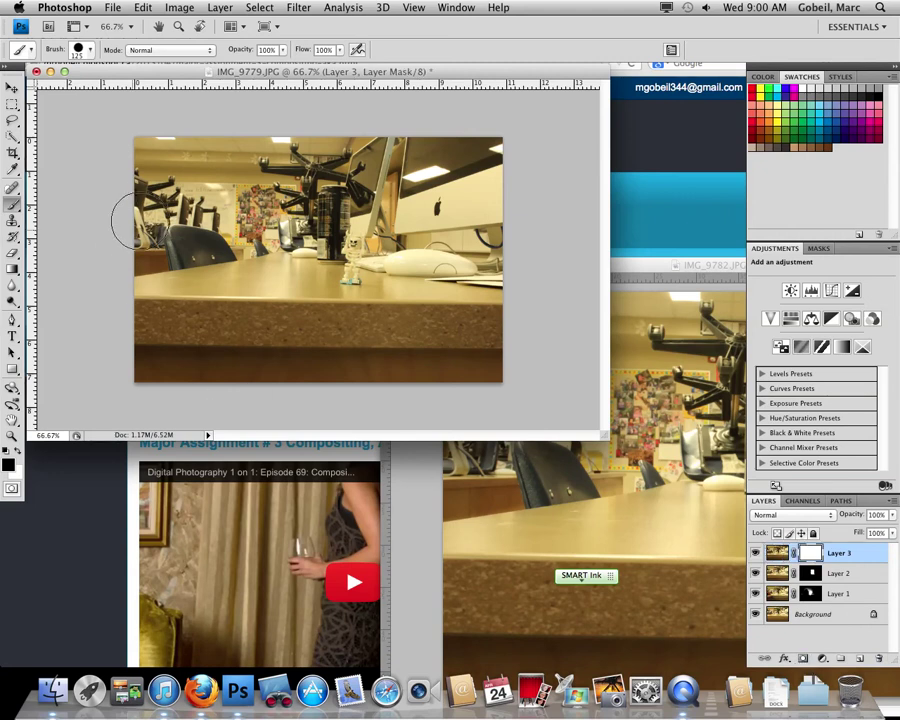
# Paint black on Layer 3's mask over the other skeletons, desk and can, reducing the brush from 125 px to 45 px.
pyautogui.moveTo(190, 205)
pyautogui.mouseDown()
pyautogui.moveTo(160, 258)
pyautogui.moveTo(207, 280)
pyautogui.moveTo(242, 267)
pyautogui.moveTo(272, 286)
pyautogui.moveTo(258, 213)
pyautogui.moveTo(276, 245)
pyautogui.moveTo(280, 287)
pyautogui.moveTo(279, 235)
pyautogui.moveTo(299, 254)
pyautogui.moveTo(301, 246)
pyautogui.moveTo(282, 309)
pyautogui.moveTo(143, 333)
pyautogui.moveTo(151, 316)
pyautogui.moveTo(133, 309)
pyautogui.moveTo(254, 336)
pyautogui.moveTo(327, 318)
pyautogui.moveTo(479, 322)
pyautogui.moveTo(508, 338)
pyautogui.moveTo(130, 362)
pyautogui.mouseUp()
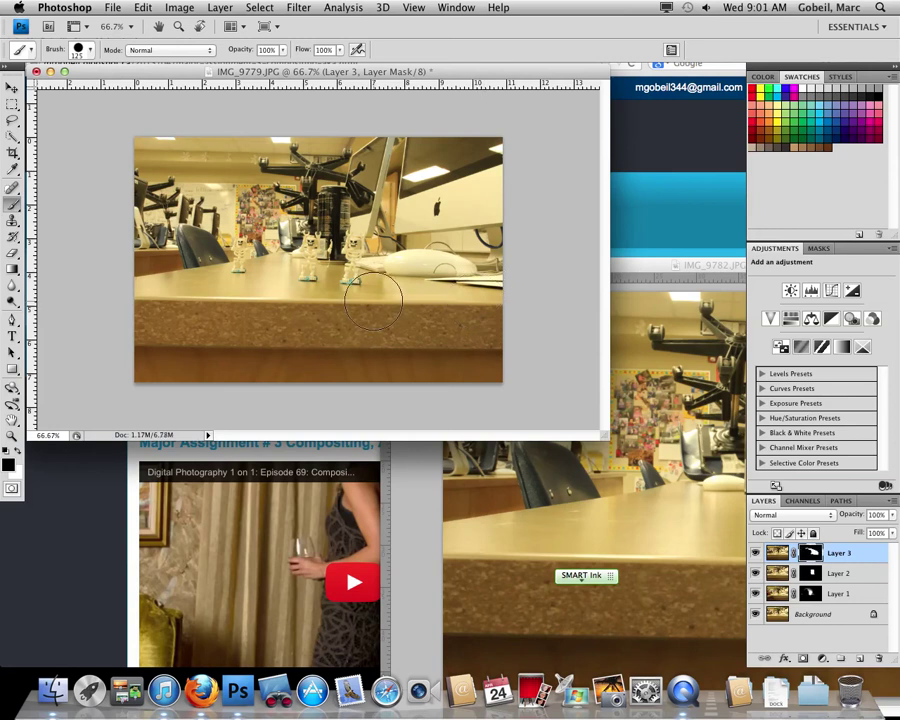
pyautogui.press('super+equal')
pyautogui.press('super+equal')
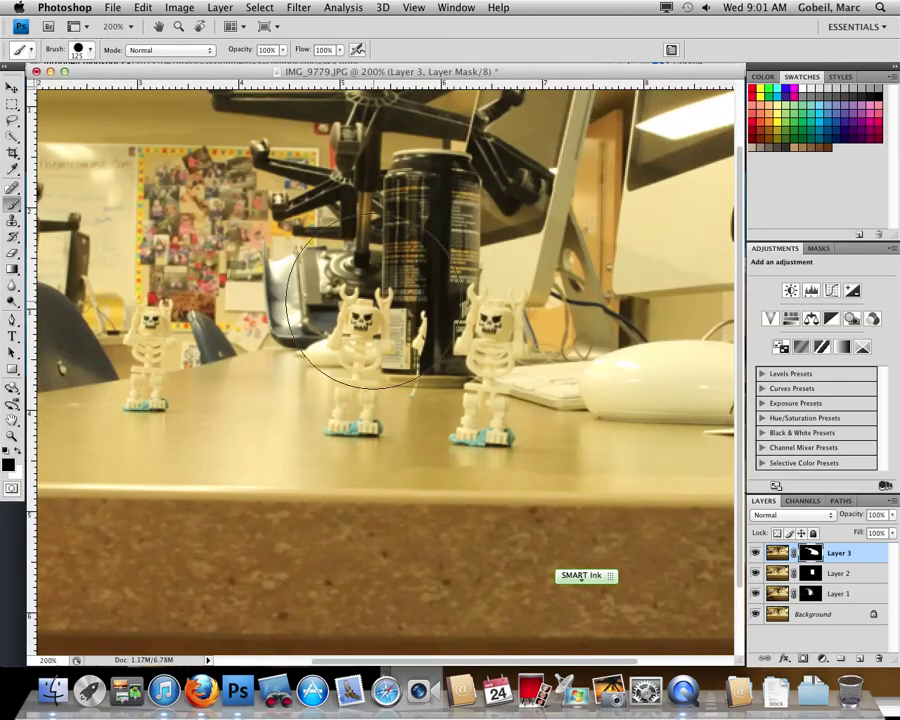
pyautogui.press('[')
pyautogui.press('[')
pyautogui.press('[')
pyautogui.press('[')
pyautogui.press('[')
pyautogui.moveTo(290, 280); pyautogui.dragTo(320, 340)
pyautogui.moveTo(398, 290); pyautogui.dragTo(432, 335)
pyautogui.press('[')
pyautogui.press('[')
pyautogui.moveTo(478, 190)
pyautogui.mouseDown()
pyautogui.moveTo(320, 130)
pyautogui.moveTo(375, 158)
pyautogui.moveTo(413, 157)
pyautogui.mouseUp()
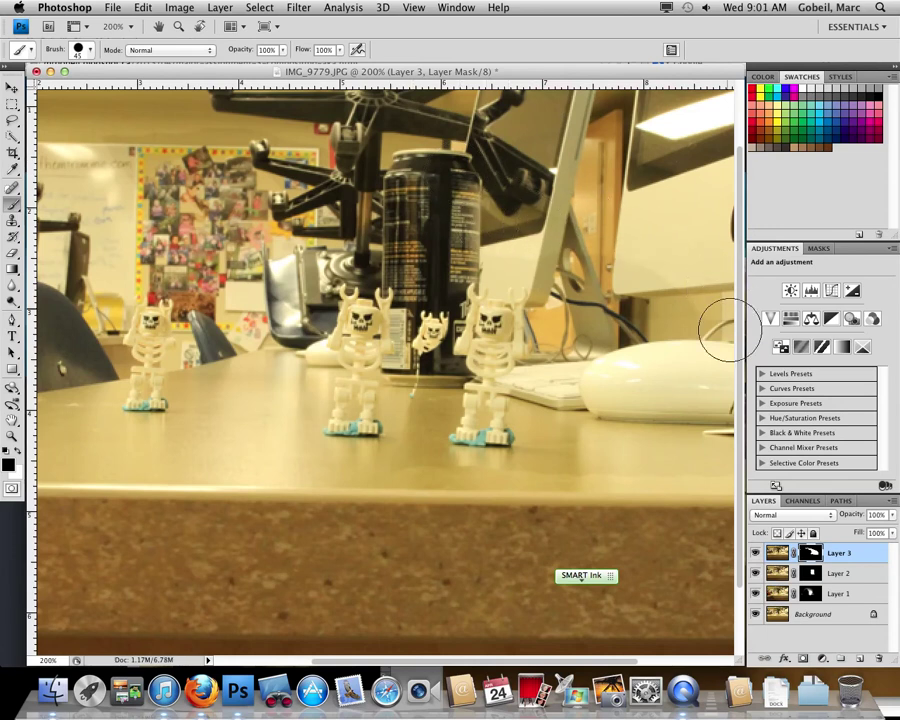
# Undo the stroke near the computer mouse and paint black on Layer 3's mask around its skeleton and over the small skeleton.
pyautogui.moveTo(669, 311)
pyautogui.mouseDown()
pyautogui.moveTo(638, 279)
pyautogui.moveTo(546, 254)
pyautogui.moveTo(645, 323)
pyautogui.mouseUp()
pyautogui.hotkey('ctrl', 'z')
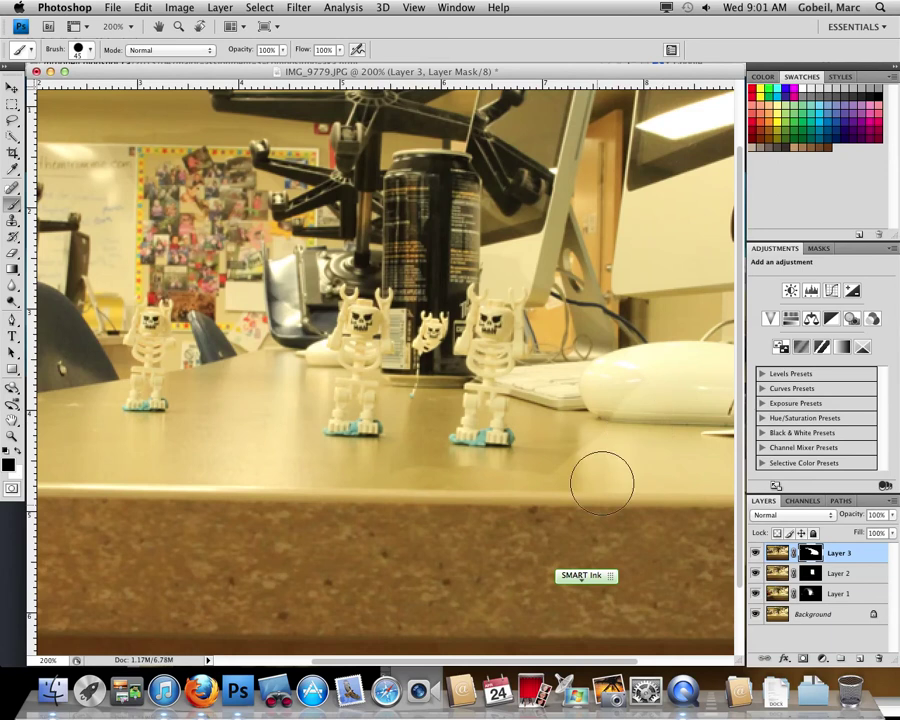
pyautogui.moveTo(601, 483)
pyautogui.mouseDown()
pyautogui.moveTo(582, 445)
pyautogui.moveTo(583, 334)
pyautogui.moveTo(557, 434)
pyautogui.moveTo(439, 481)
pyautogui.moveTo(408, 477)
pyautogui.moveTo(397, 464)
pyautogui.moveTo(409, 375)
pyautogui.moveTo(401, 365)
pyautogui.moveTo(415, 397)
pyautogui.moveTo(410, 358)
pyautogui.moveTo(426, 318)
pyautogui.moveTo(409, 402)
pyautogui.moveTo(388, 417)
pyautogui.moveTo(424, 326)
pyautogui.moveTo(418, 401)
pyautogui.moveTo(429, 391)
pyautogui.moveTo(409, 424)
pyautogui.moveTo(426, 409)
pyautogui.moveTo(422, 468)
pyautogui.moveTo(444, 485)
pyautogui.moveTo(586, 489)
pyautogui.moveTo(490, 477)
pyautogui.moveTo(473, 488)
pyautogui.moveTo(494, 411)
pyautogui.mouseUp()
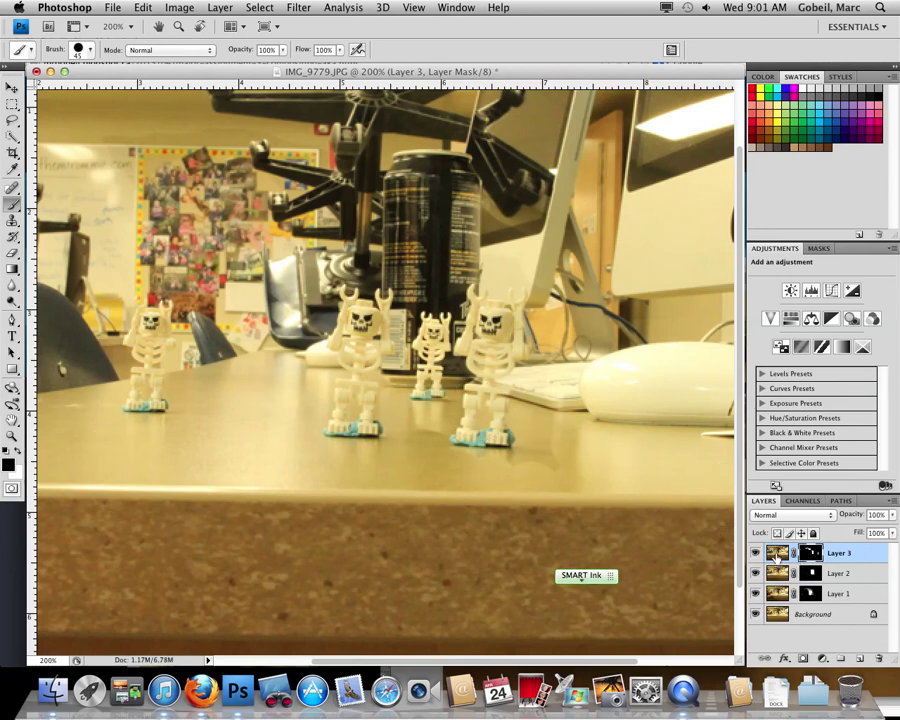
# Make a Quick Selection of Layer 3's skeleton on its image with a 15 px brush.
pyautogui.click(777, 554)
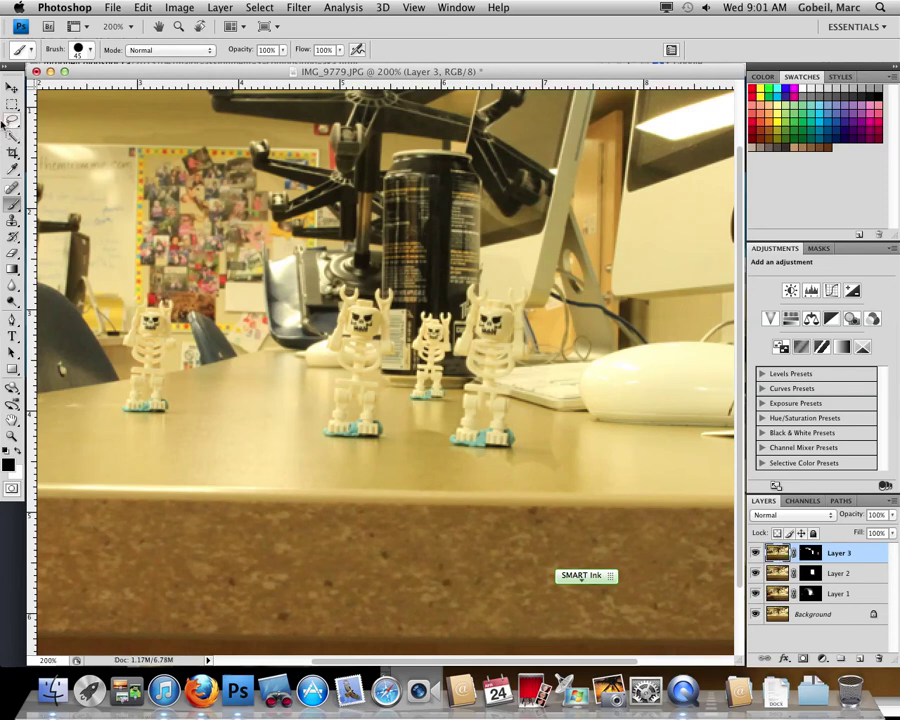
pyautogui.moveTo(10, 137); pyautogui.dragTo(57, 140)
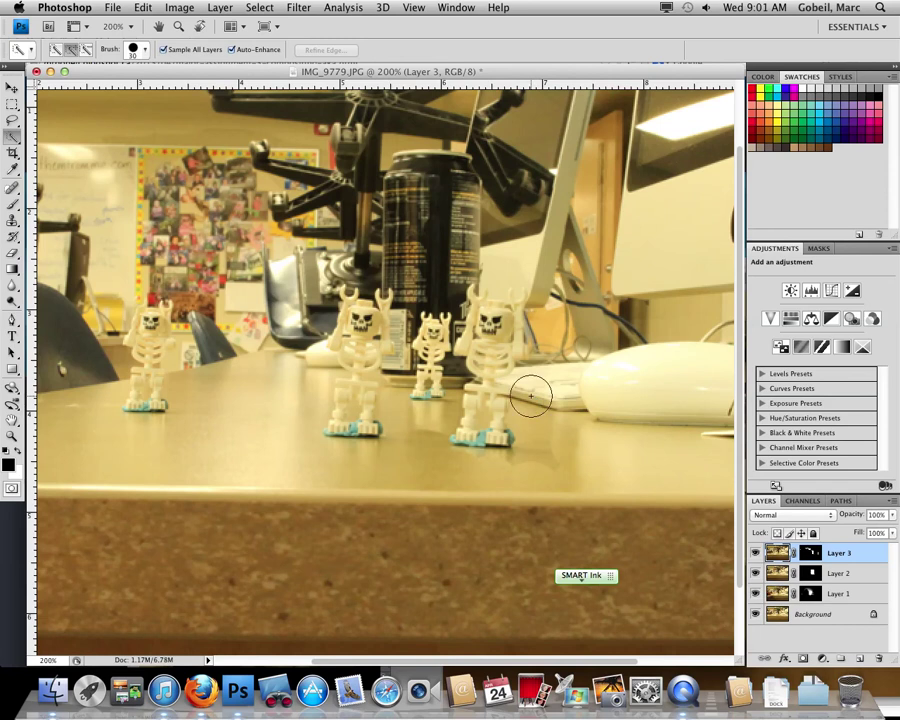
pyautogui.press('[')
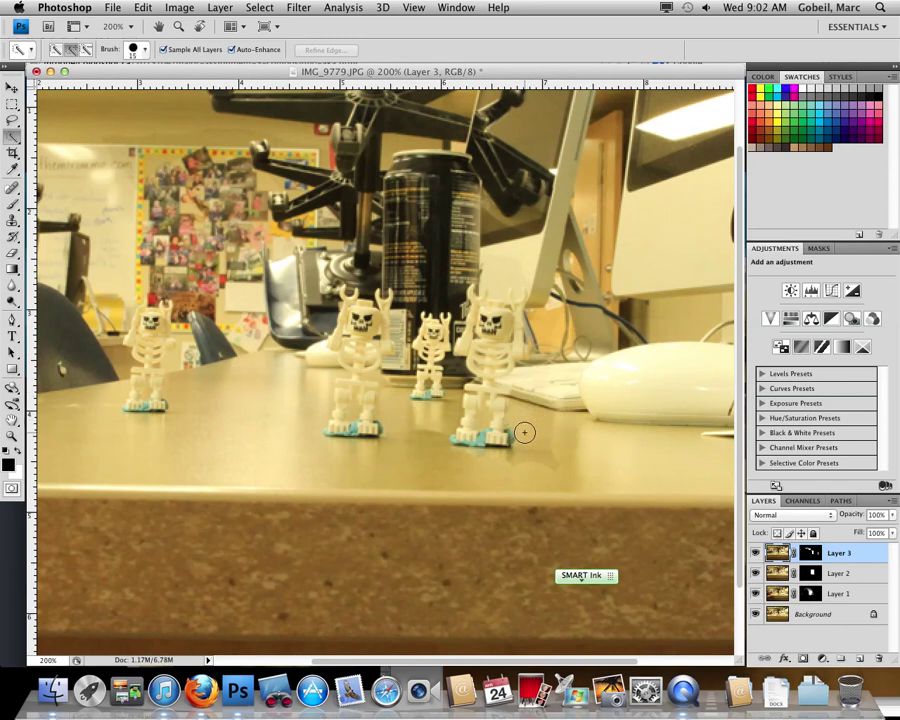
pyautogui.moveTo(519, 431)
pyautogui.mouseDown()
pyautogui.moveTo(518, 370)
pyautogui.moveTo(490, 350)
pyautogui.moveTo(474, 386)
pyautogui.moveTo(488, 332)
pyautogui.mouseUp()
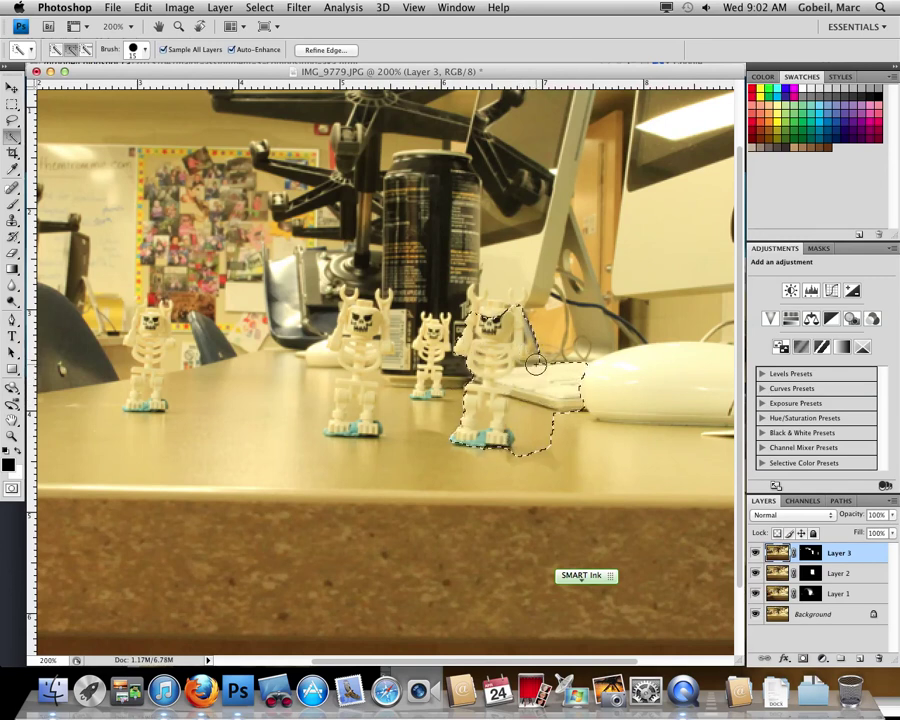
# Subtract the desk, keyboard and the skeleton's upper body from the selection, keeping only its legs and feet.
pyautogui.scroll(-3, 391, 326)
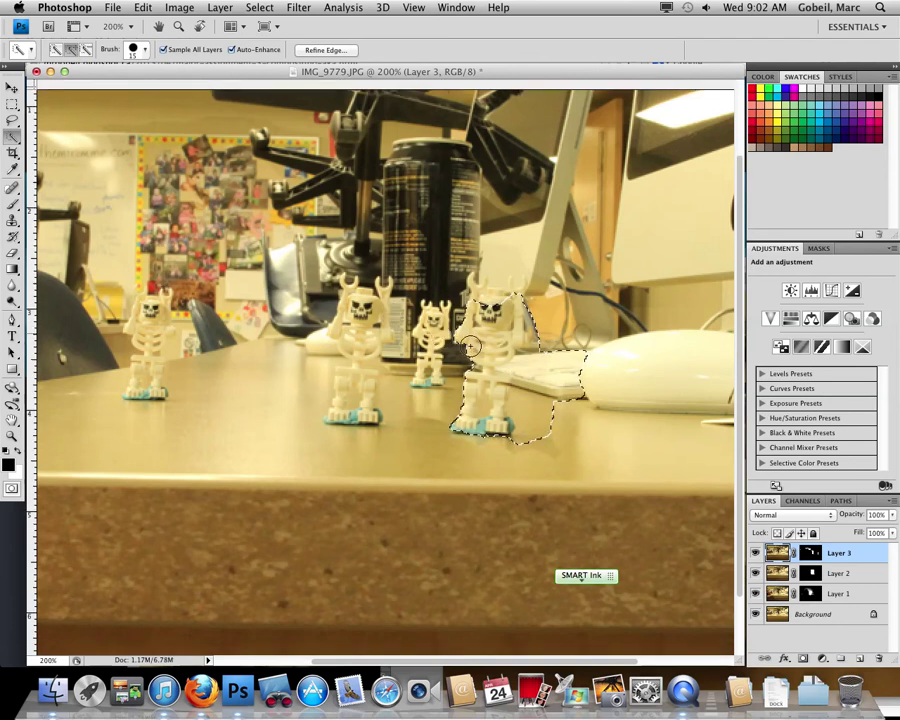
pyautogui.click(87, 49)
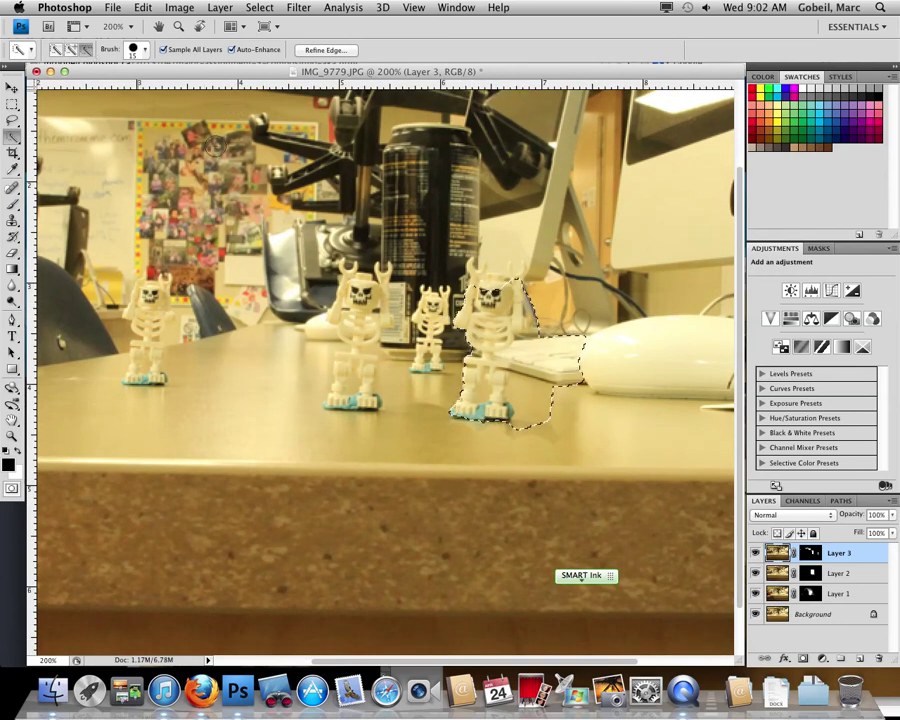
pyautogui.click(529, 404)
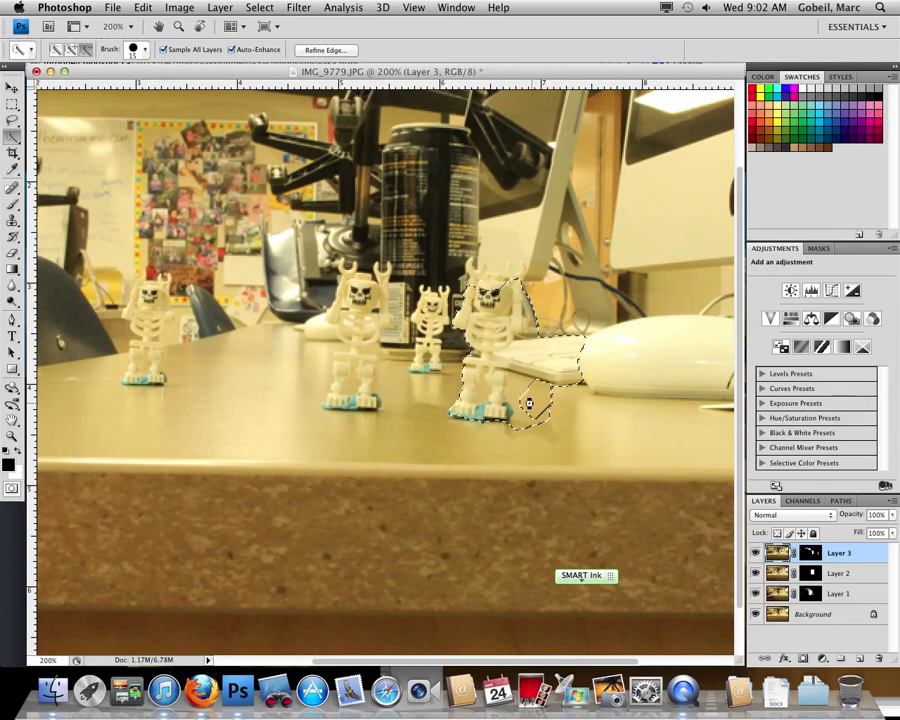
pyautogui.moveTo(519, 420); pyautogui.dragTo(520, 393)
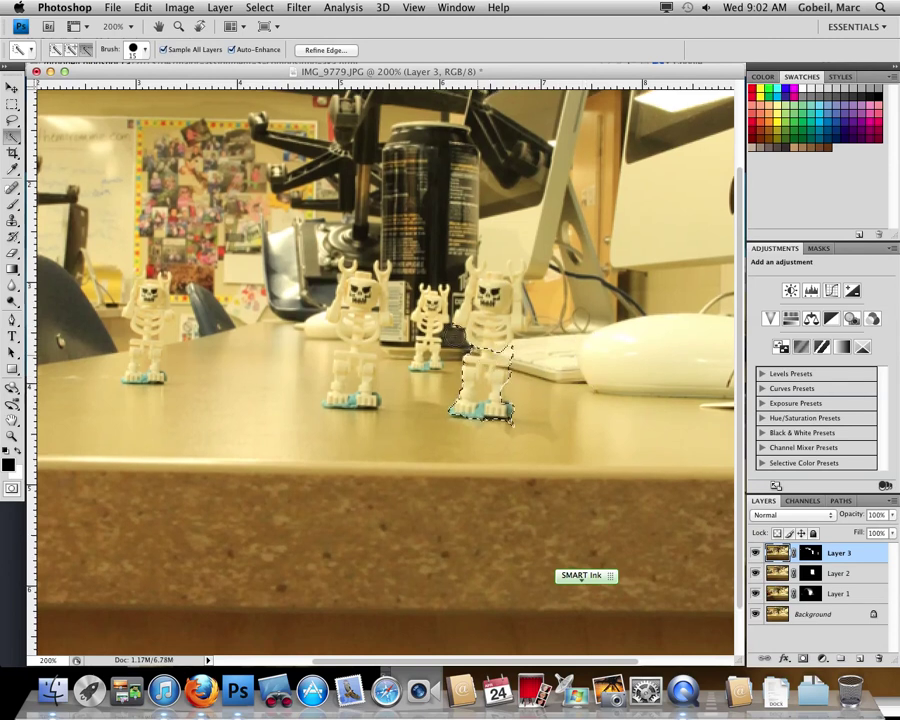
pyautogui.scroll(-1, 451, 331)
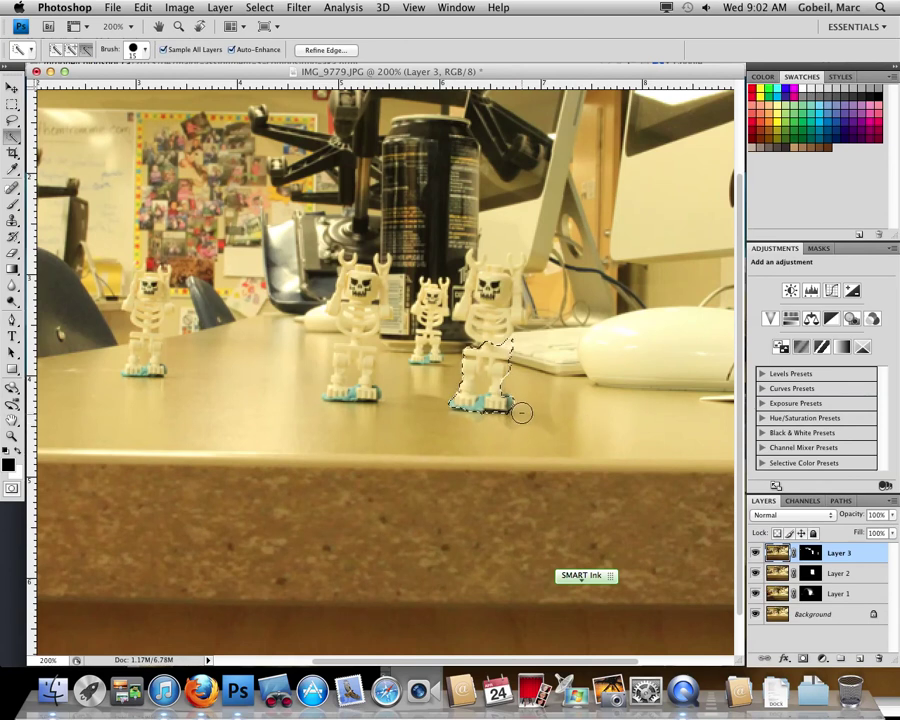
pyautogui.scroll(5, 480, 400)
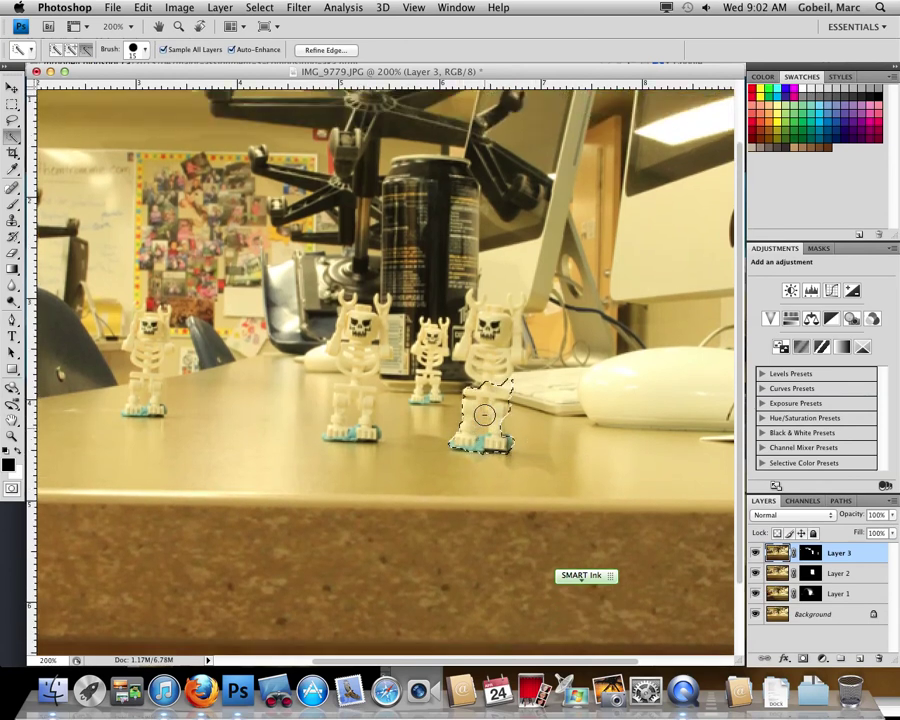
# Target Layer 3's mask with the Brush tool and invert the selection.
pyautogui.press('super+minus')
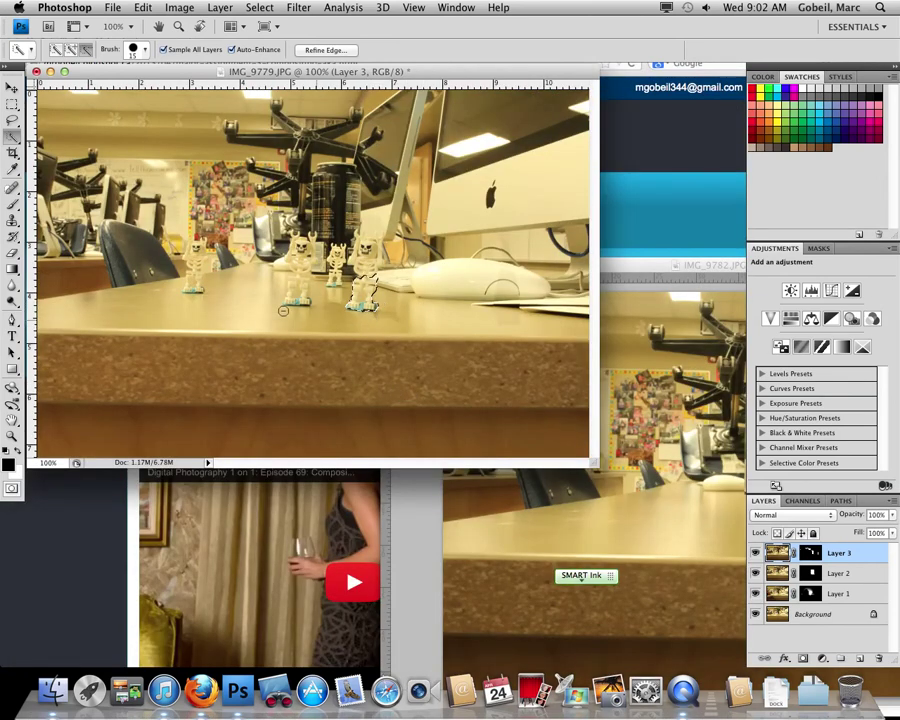
pyautogui.click(13, 205)
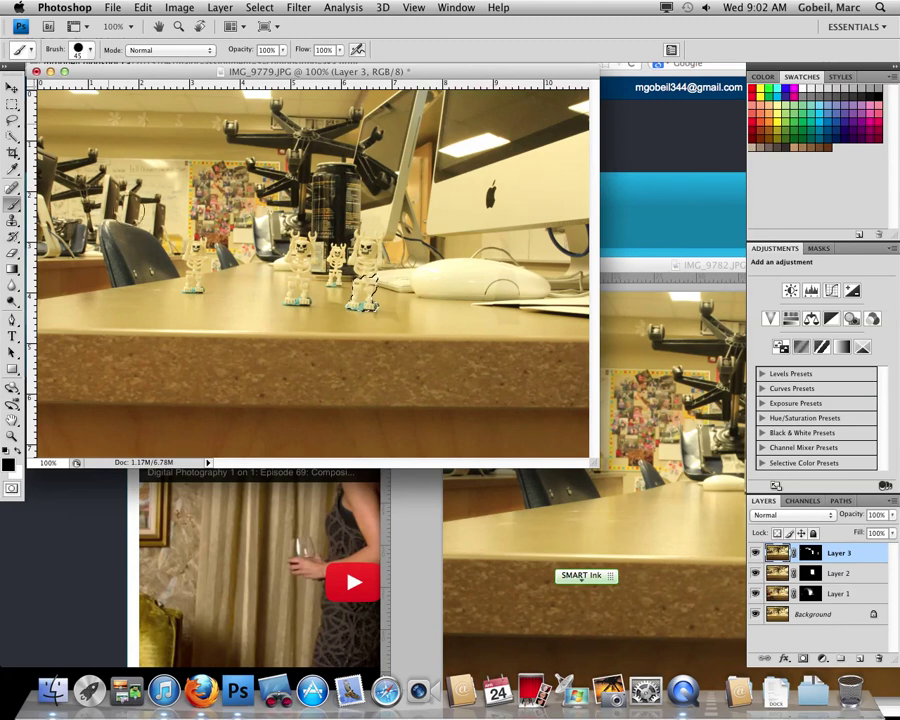
pyautogui.click(812, 556)
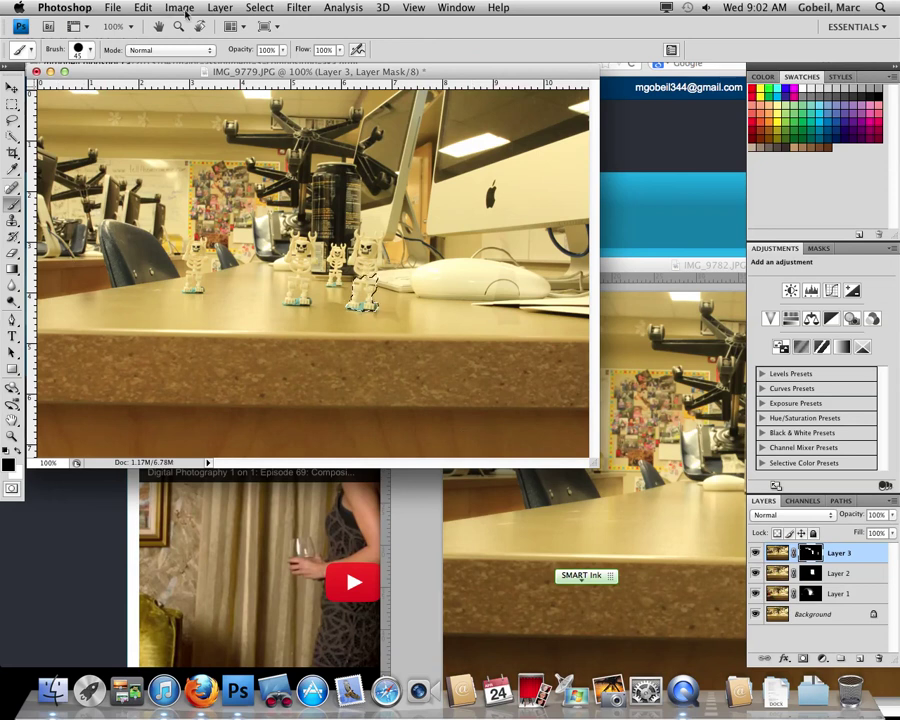
pyautogui.click(145, 8)
pyautogui.moveTo(180, 8)
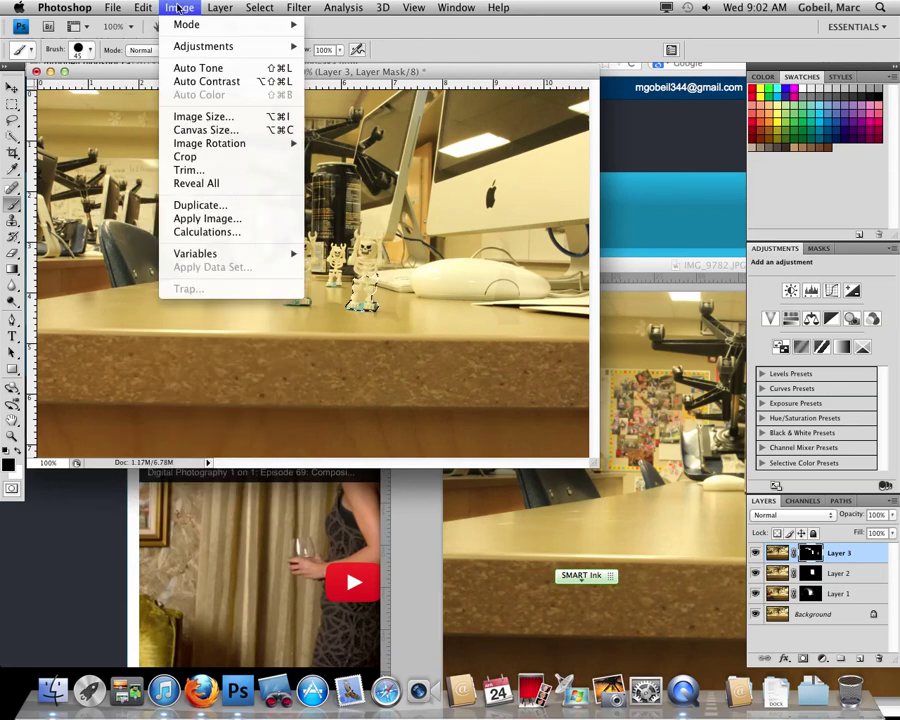
pyautogui.moveTo(259, 8)
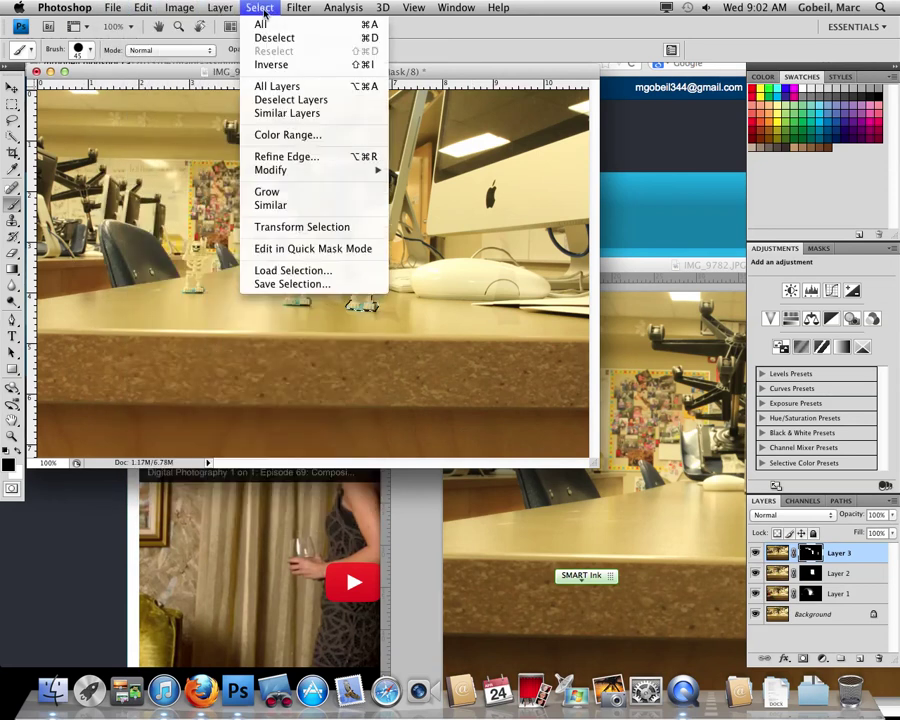
pyautogui.click(265, 65)
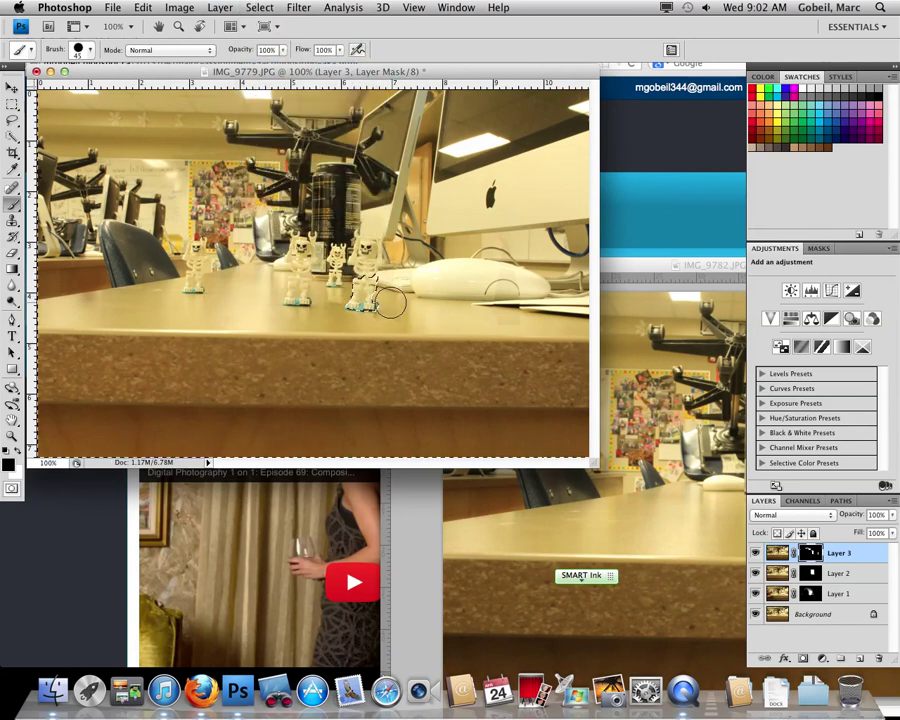
# Paint black on Layer 3's mask around the skeleton's legs and feet with the 45 px brush, and clear the selection.
pyautogui.moveTo(387, 306)
pyautogui.mouseDown()
pyautogui.moveTo(402, 287)
pyautogui.moveTo(321, 317)
pyautogui.moveTo(358, 325)
pyautogui.mouseUp()
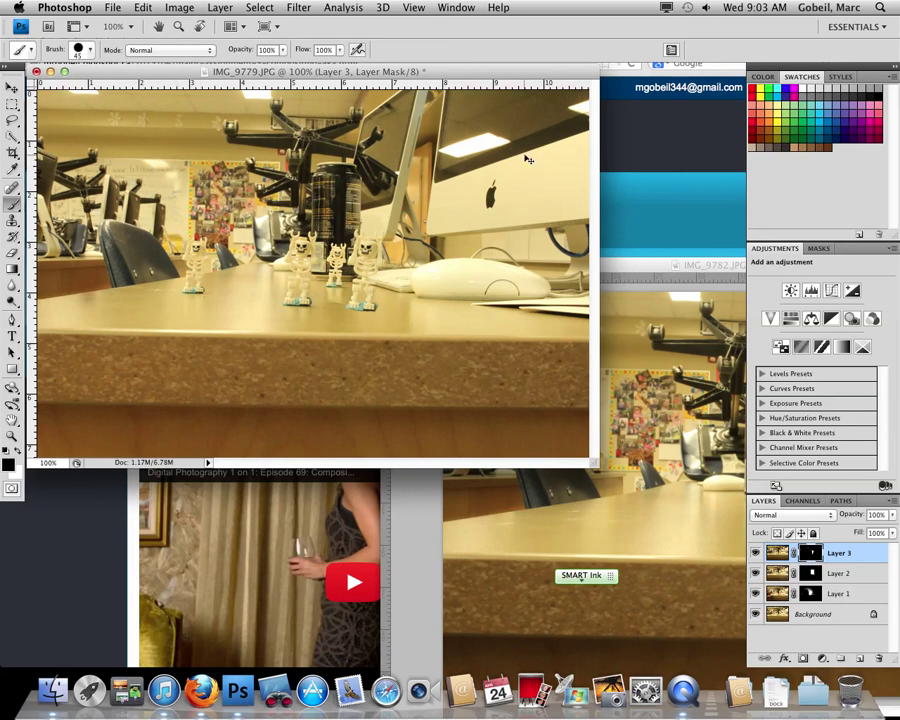
pyautogui.press('super+equal')
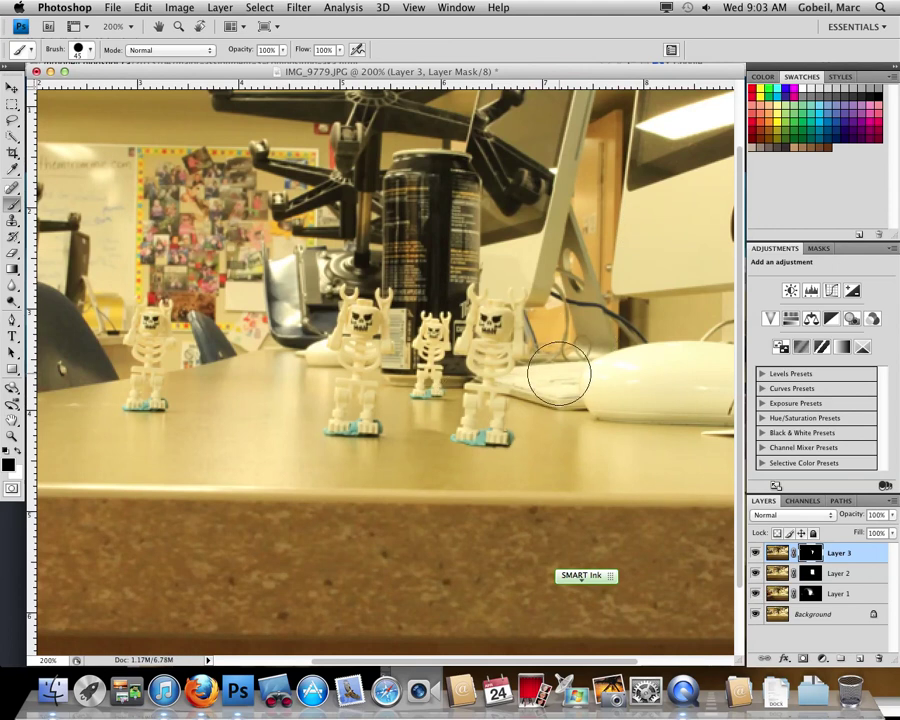
pyautogui.press('super+minus')
pyautogui.press('super+minus')
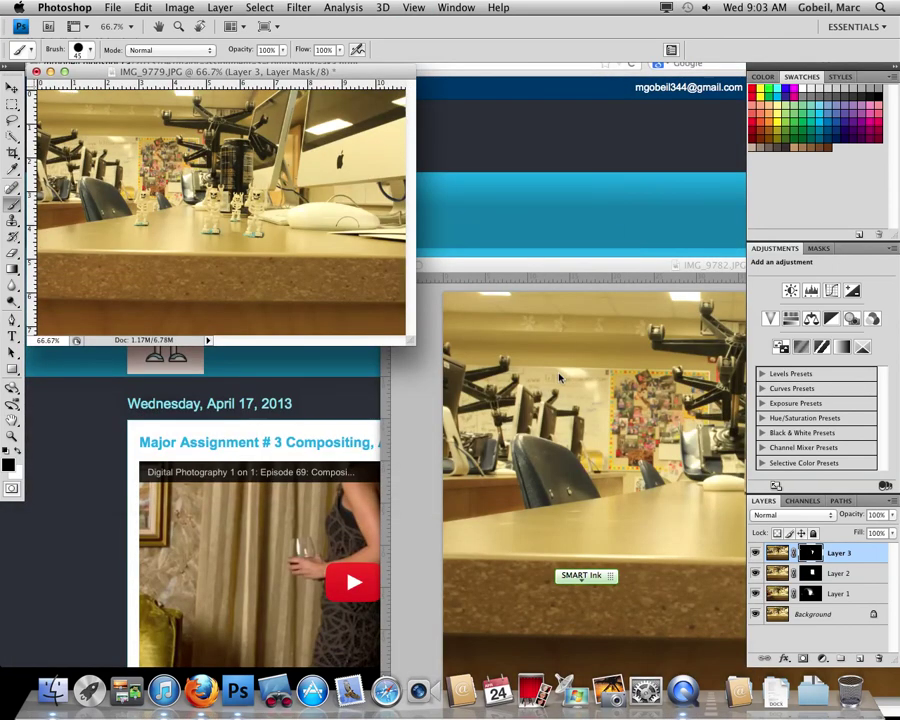
# Try to save the composite for web as a JPEG High at quality 60, named IMG_9779.jpg on the Desktop.
pyautogui.click(110, 9)
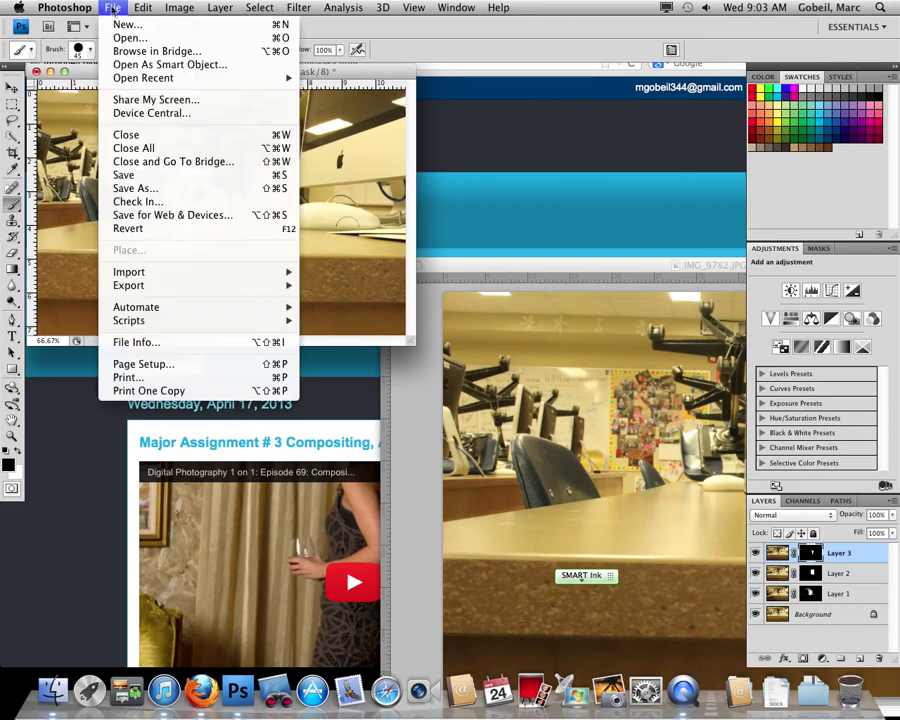
pyautogui.click(176, 218)
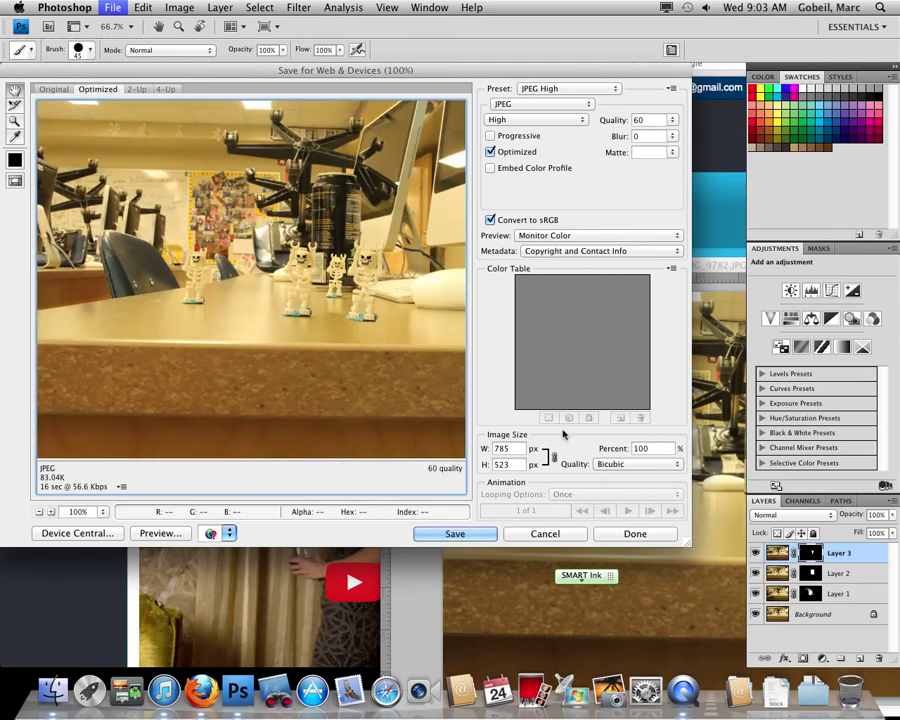
pyautogui.click(455, 533)
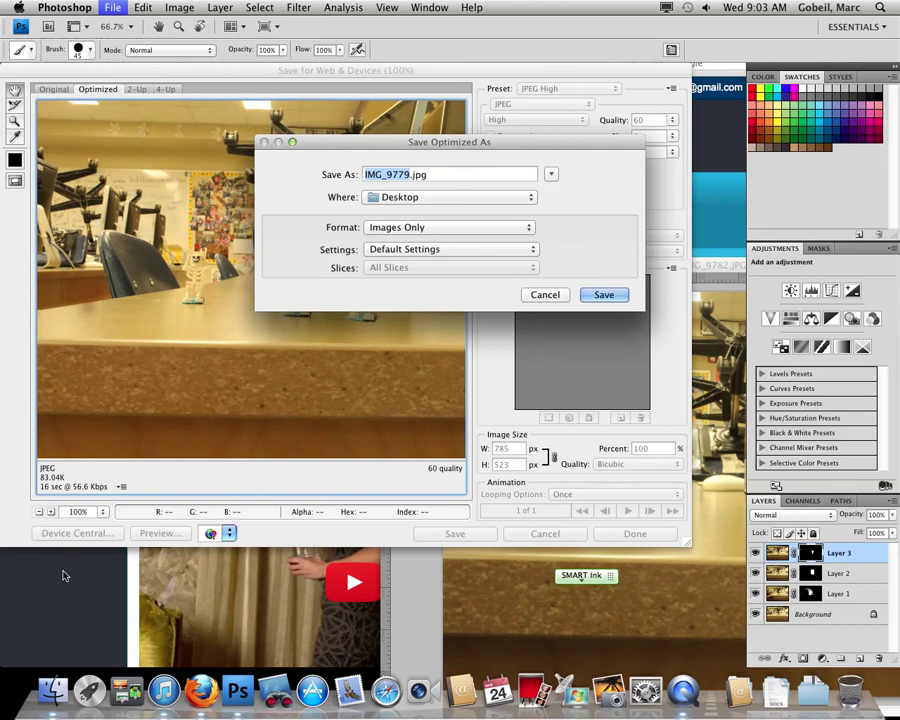
pyautogui.click(606, 295)
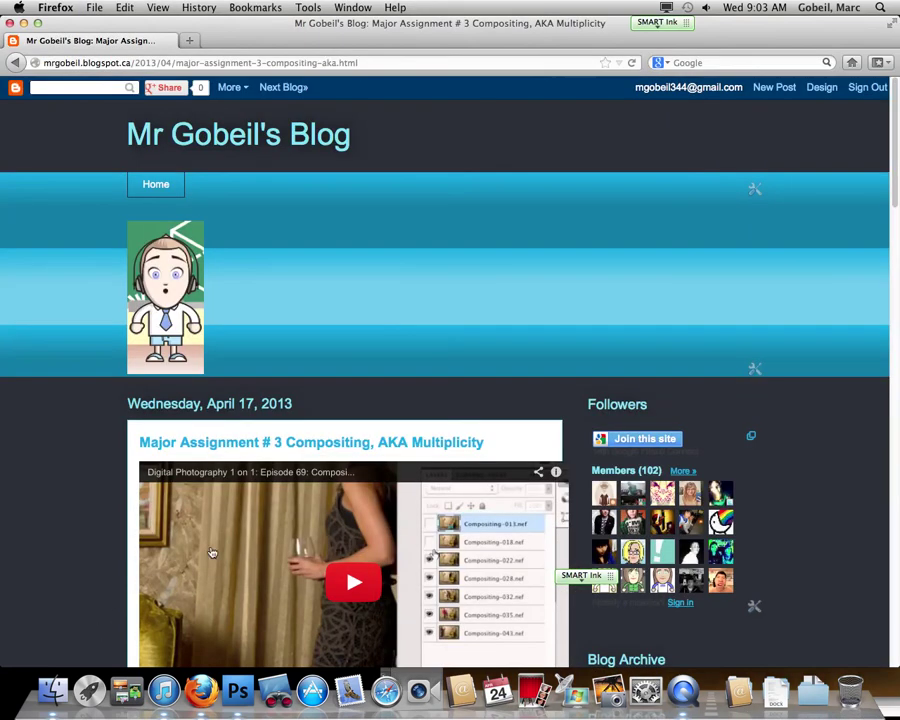
# Look through the Major Assignment # 3 Compositing post on the class blog in Firefox.
pyautogui.scroll(-2, 247, 541)
pyautogui.scroll(-15, 247, 541)
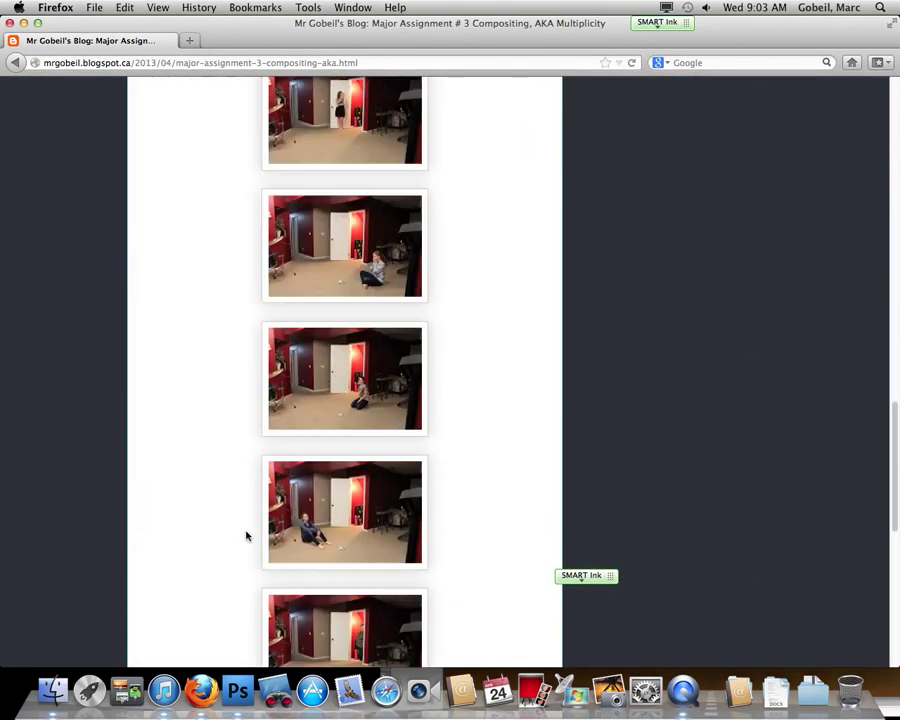
pyautogui.scroll(-5, 332, 255)
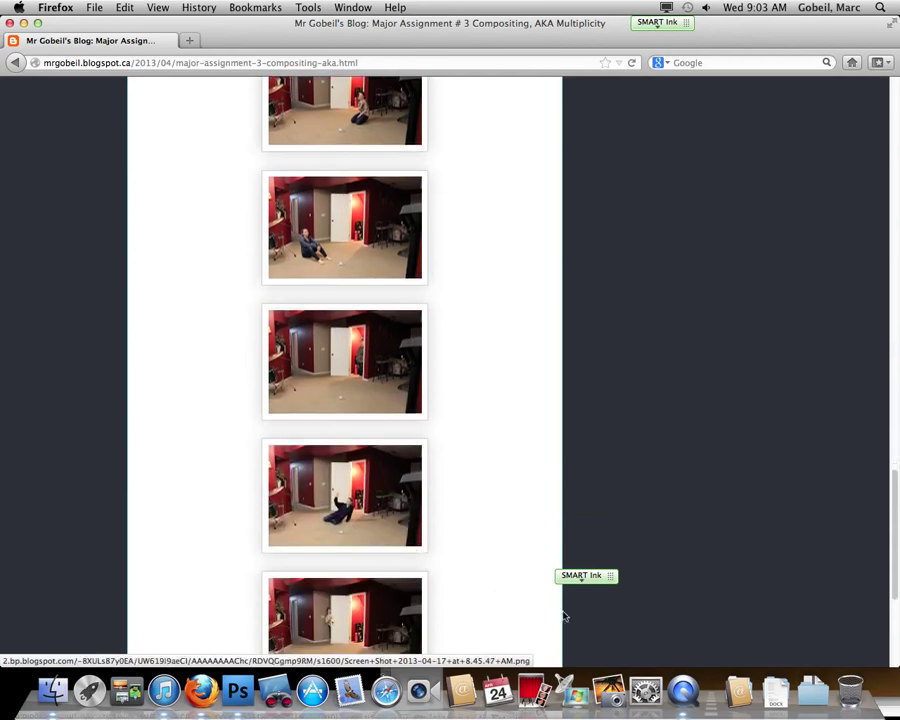
pyautogui.scroll(15, 245, 555)
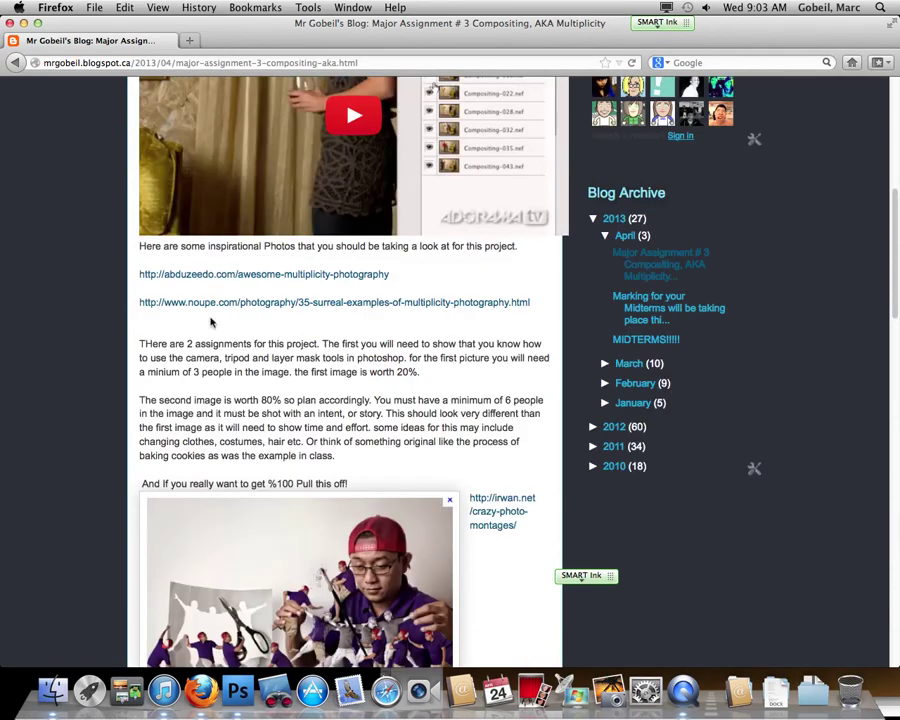
pyautogui.scroll(8, 292, 155)
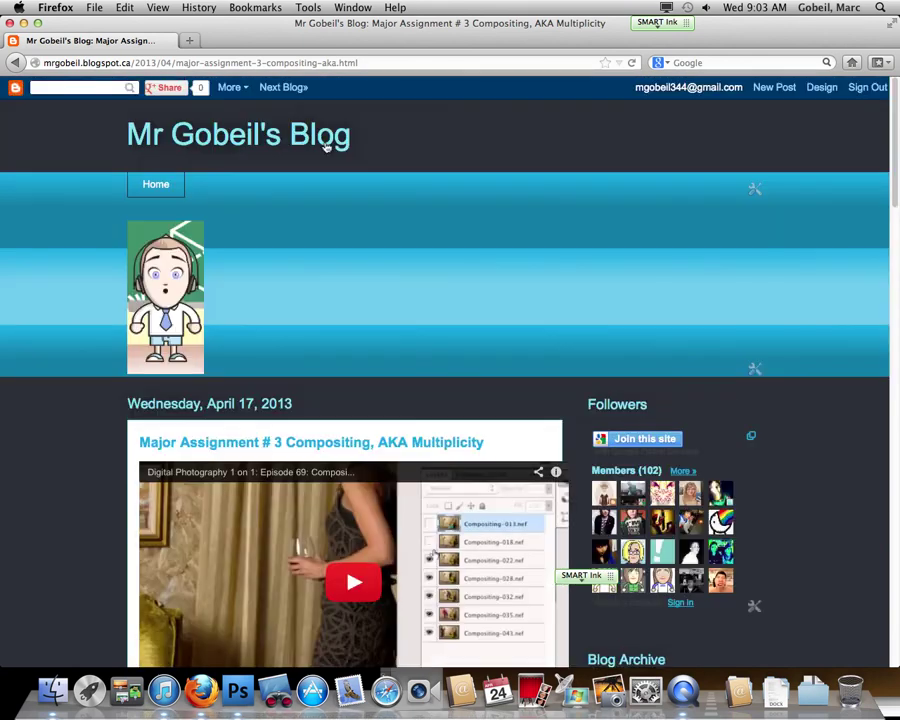
# Switch back to Photoshop and decline replacing the existing IMG_9779.jpg.
pyautogui.press('super+Tab')
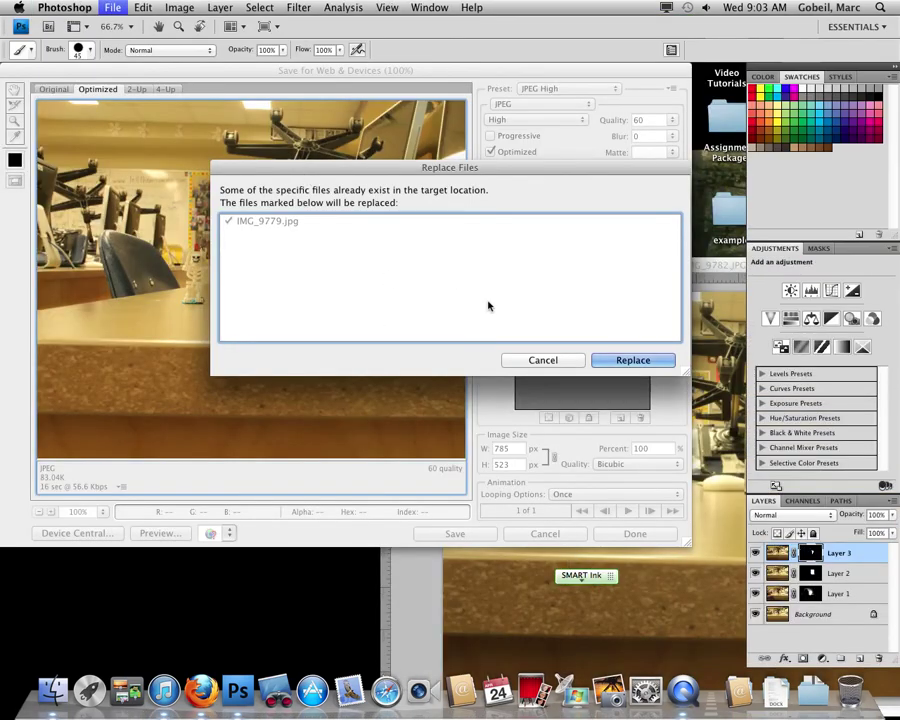
pyautogui.click(550, 362)
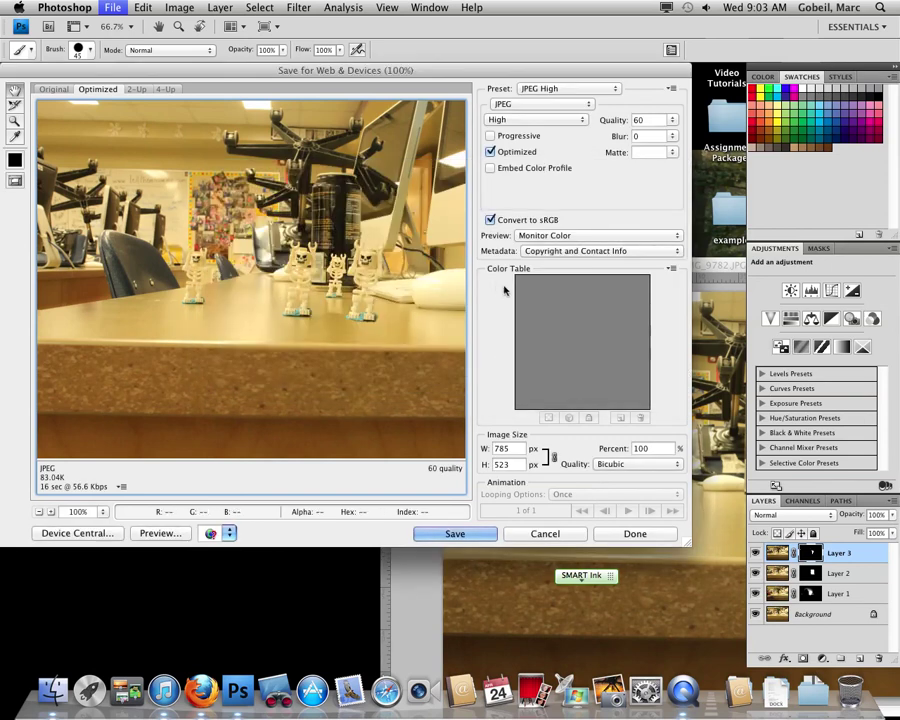